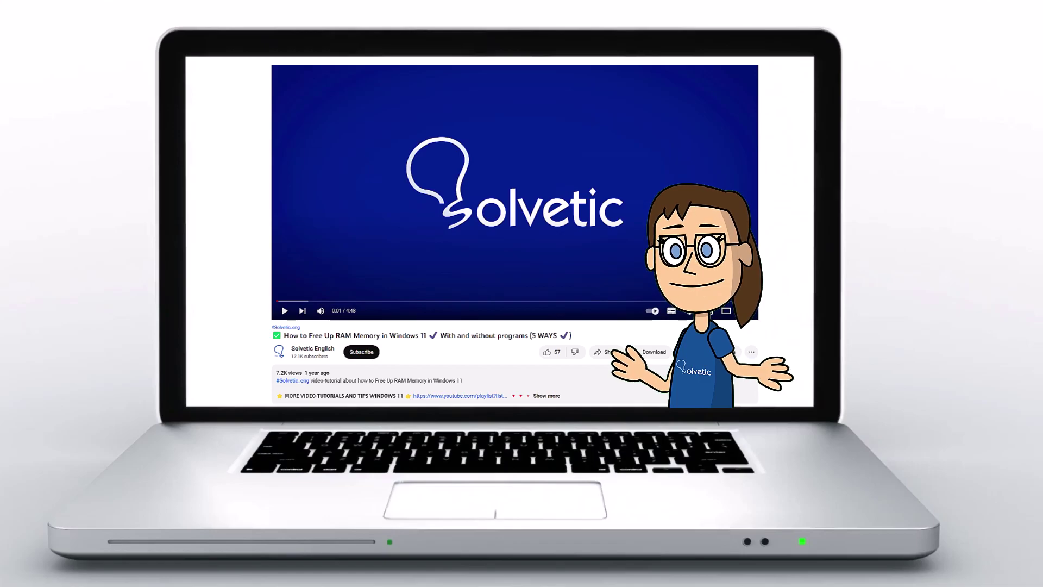
# - Open Settings > System > Notifications and scroll to the per-app notification list
pyautogui.click(553, 397)
pyautogui.scroll(-3, 514, 234)
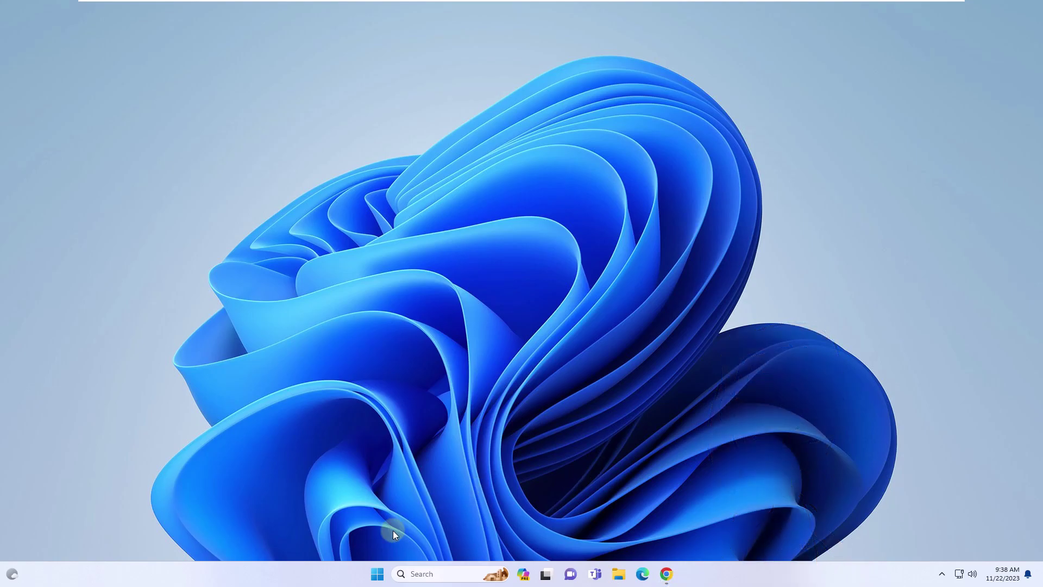
pyautogui.click(376, 574)
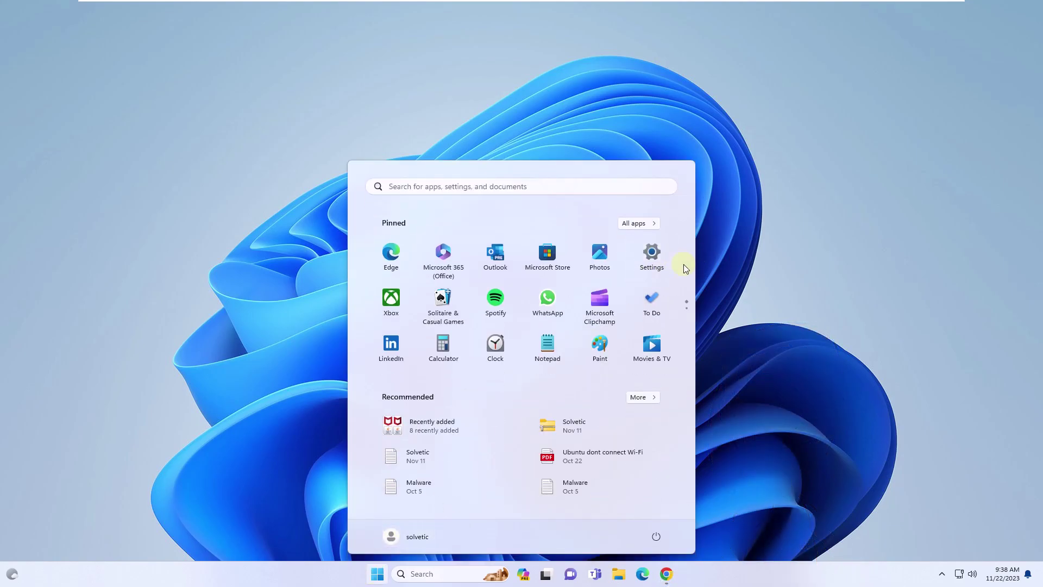
pyautogui.click(652, 255)
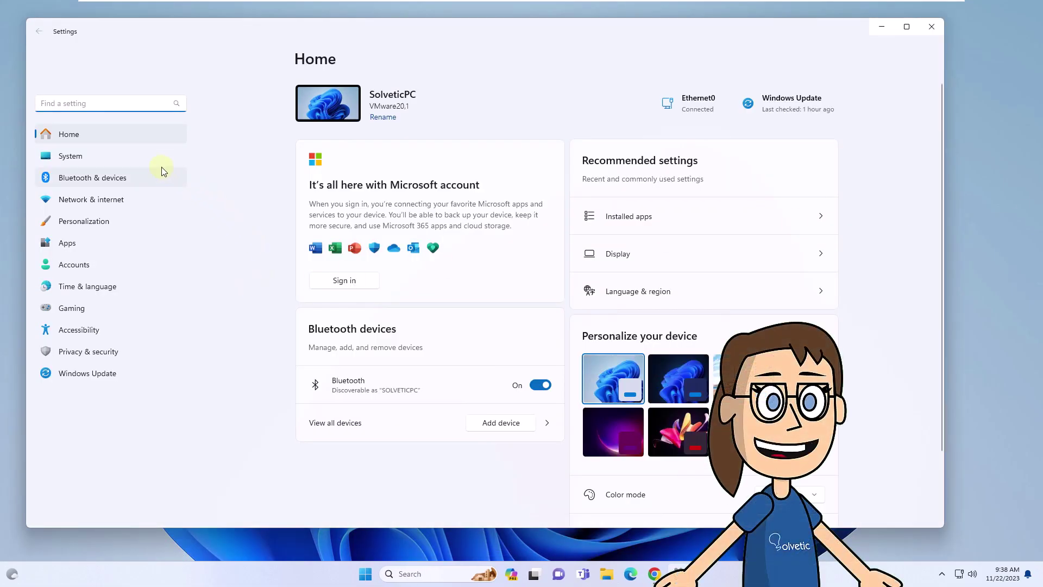
pyautogui.click(157, 163)
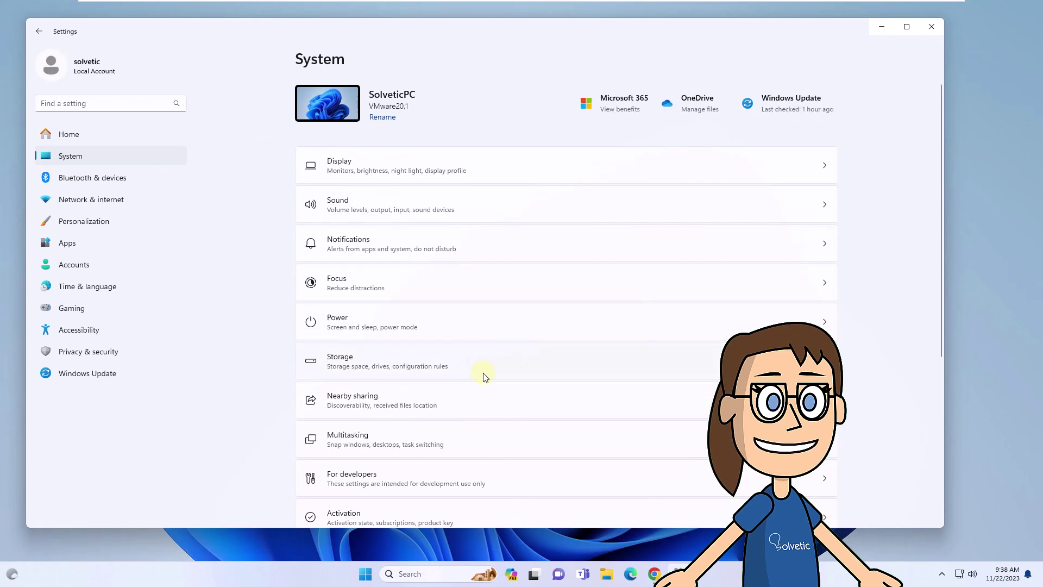
pyautogui.click(545, 241)
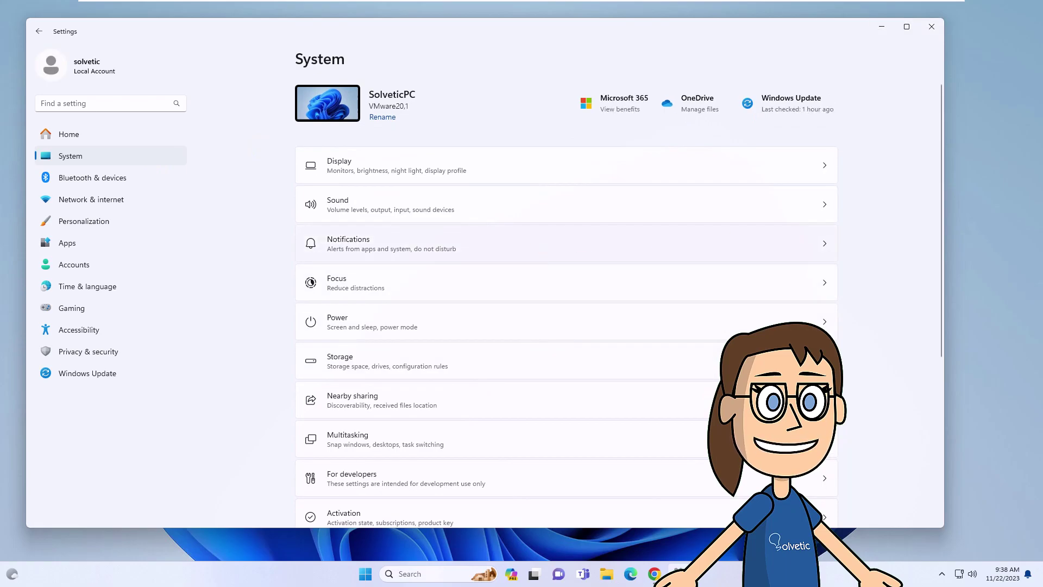
pyautogui.scroll(-1, 901, 317)
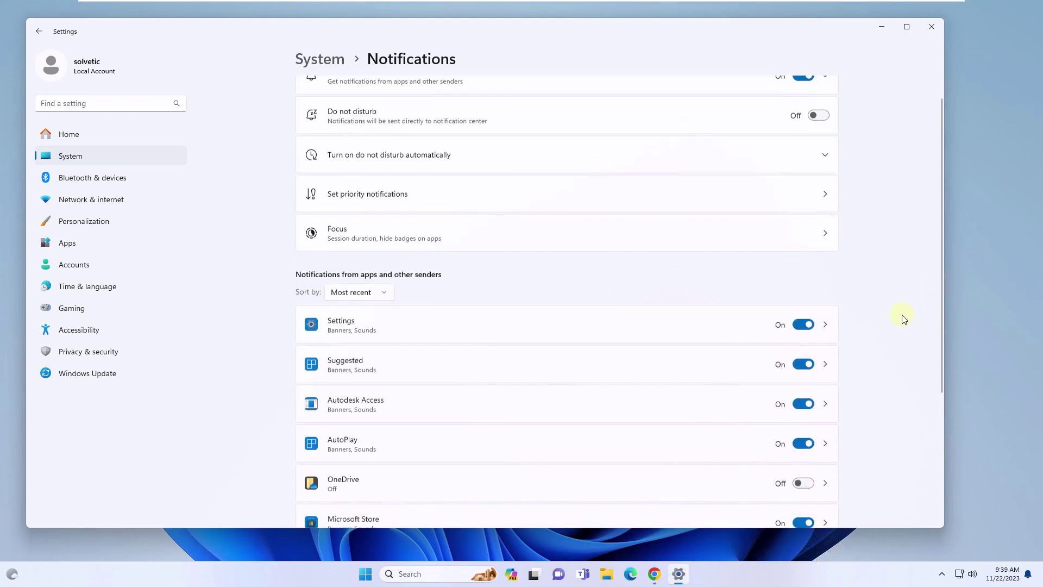
pyautogui.scroll(-4, 897, 324)
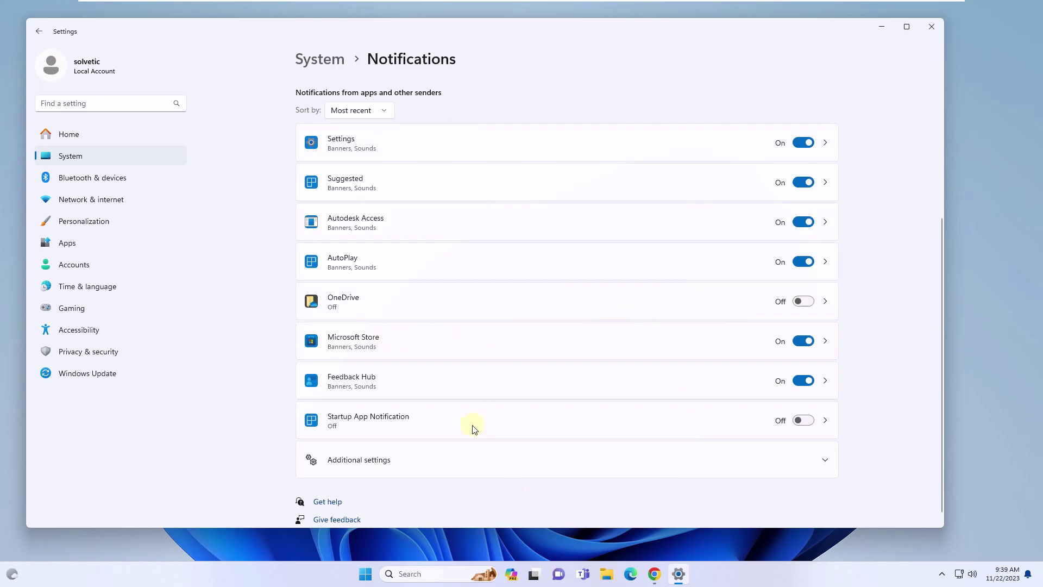
# - Close Settings and open McAfee Total Protection from the hidden-icons tray
pyautogui.click(932, 26)
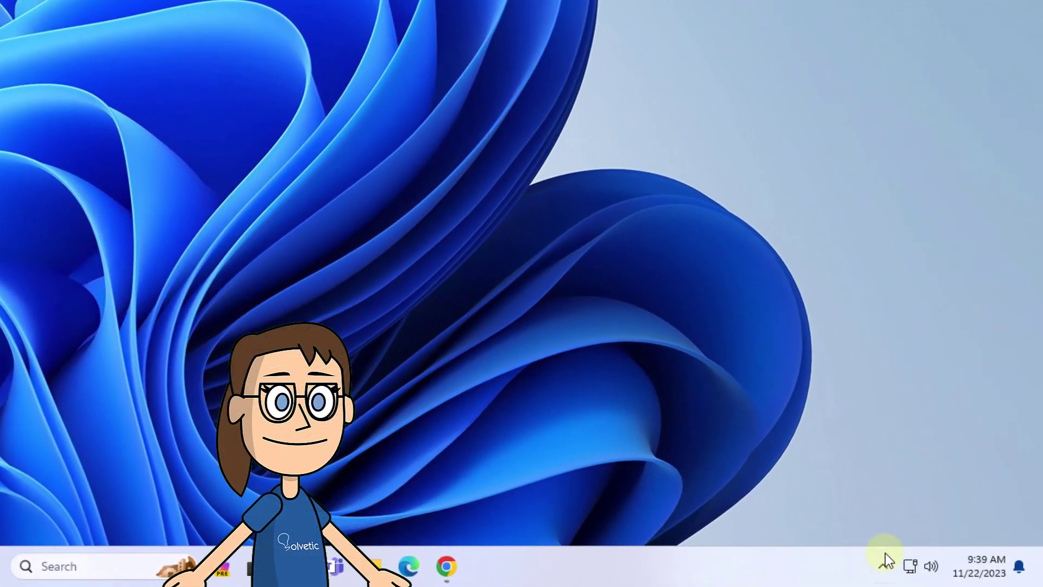
pyautogui.click(882, 566)
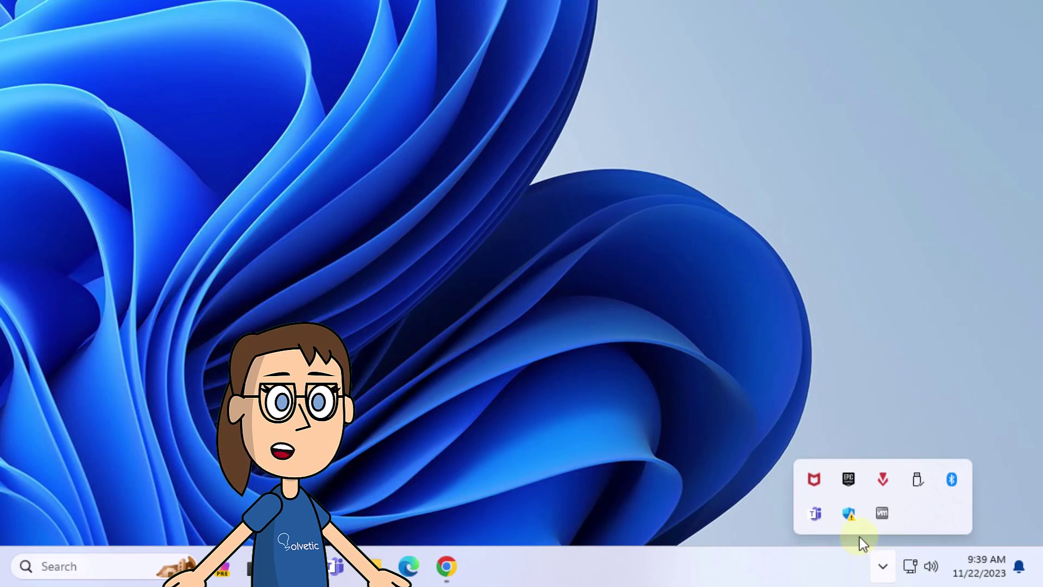
pyautogui.rightClick(817, 482)
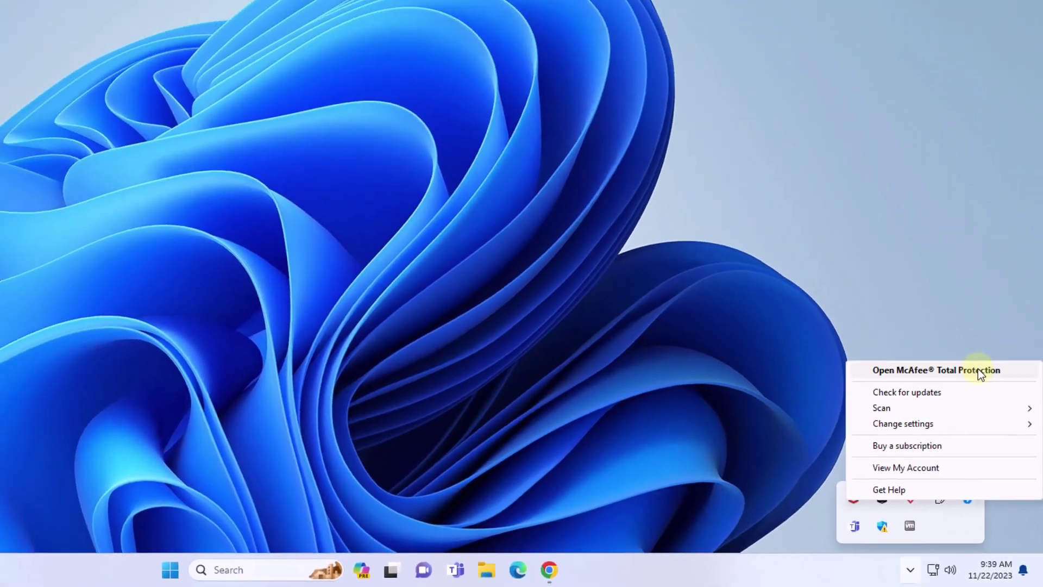
pyautogui.click(965, 326)
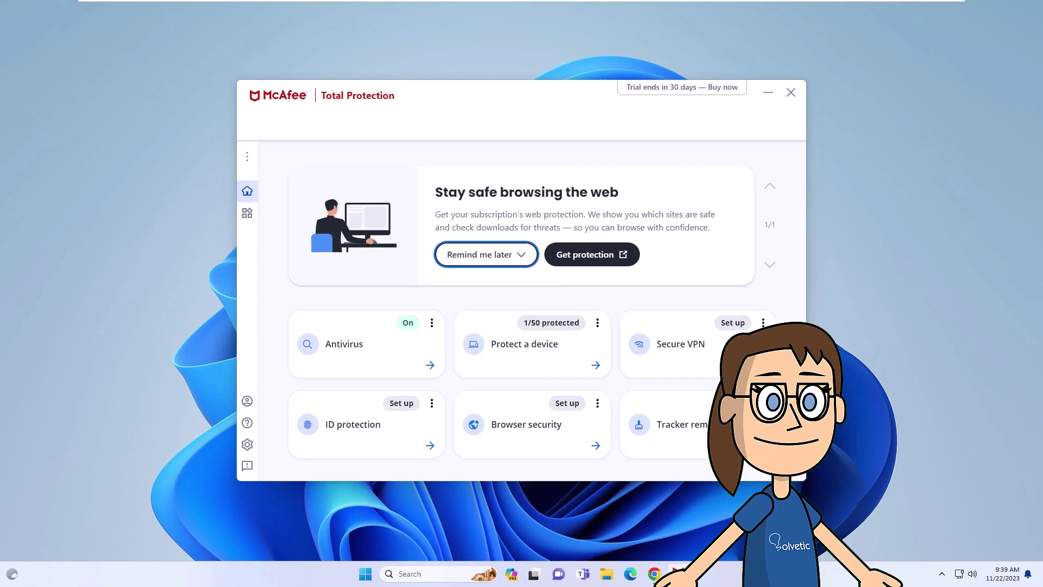
# - Verify Informational Alerts under General settings and alerts are unchecked, then close McAfee
pyautogui.click(247, 445)
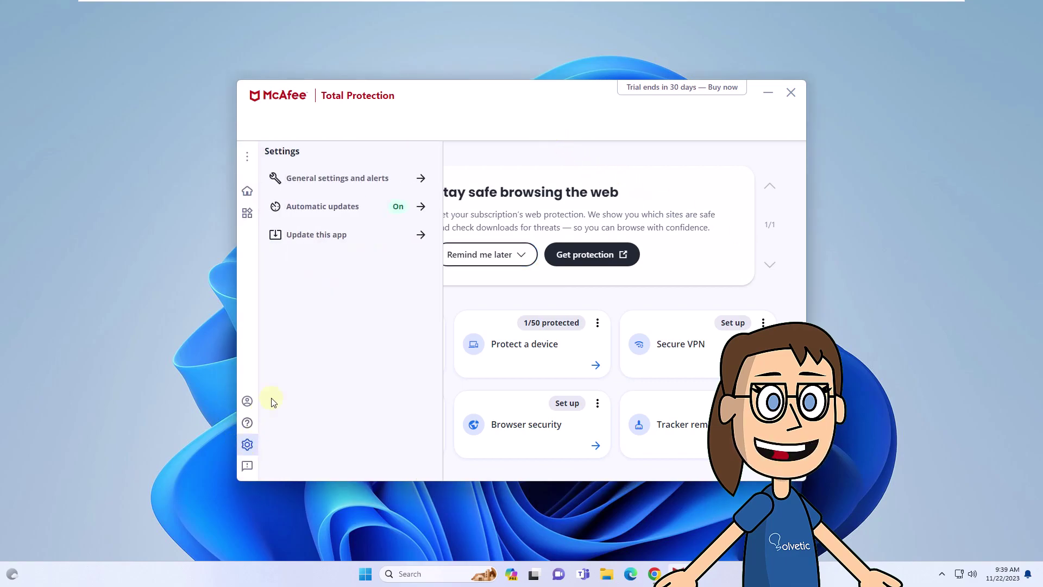
pyautogui.click(377, 186)
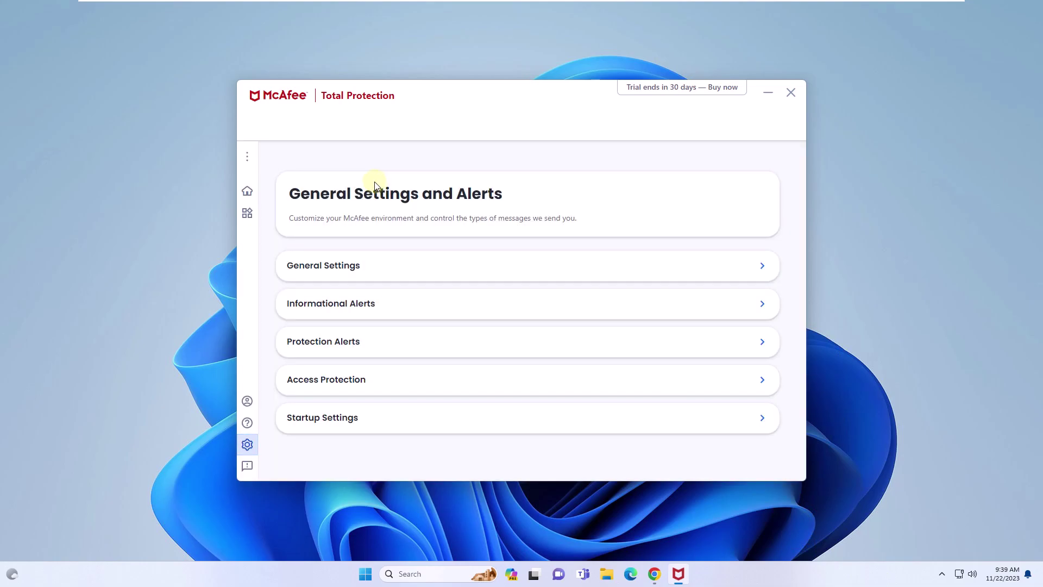
pyautogui.click(350, 307)
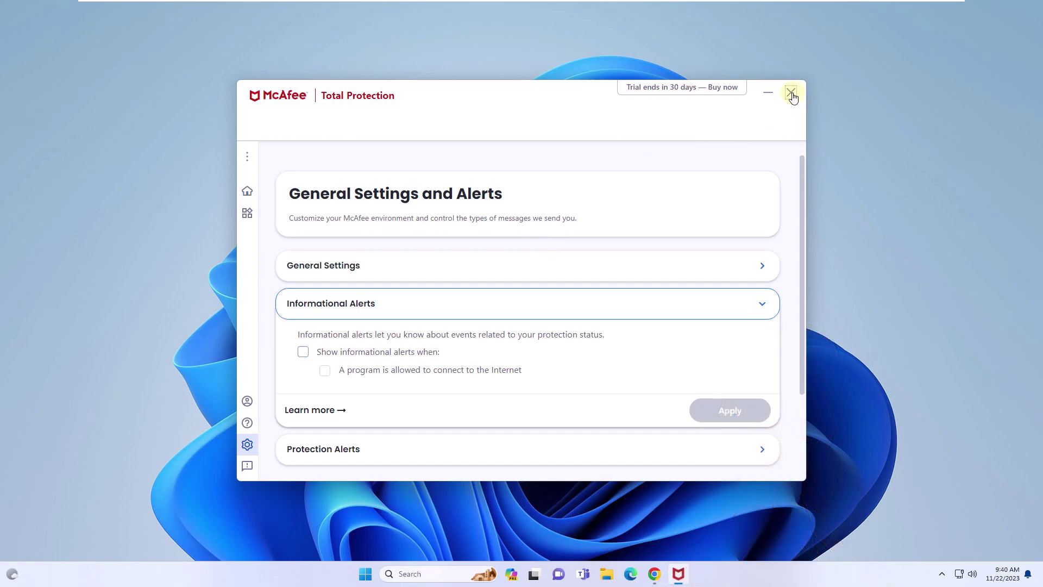
pyautogui.click(791, 93)
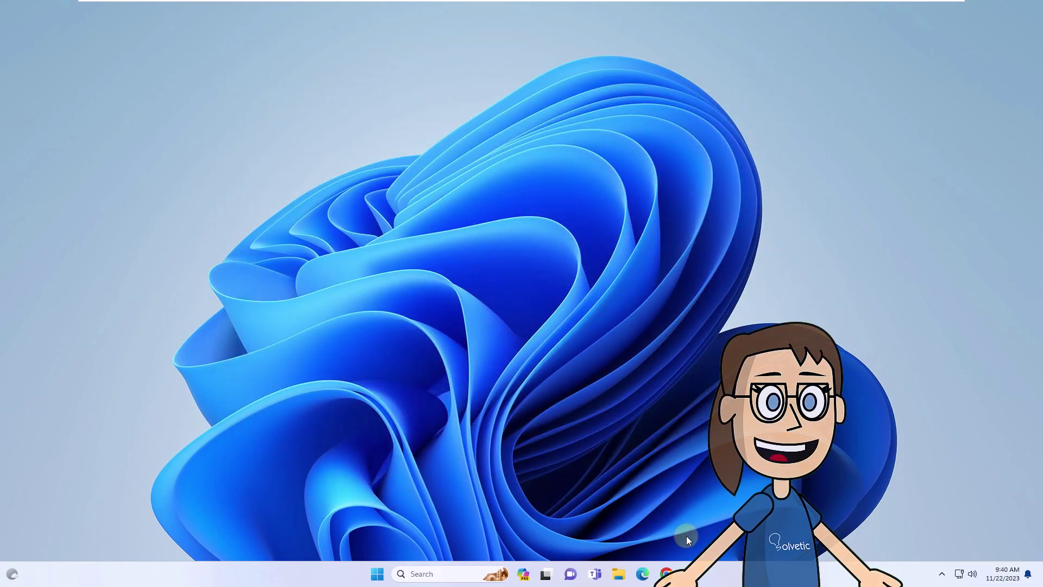
# - Launch Chrome and go to Settings > Privacy and security > Site settings
pyautogui.click(666, 574)
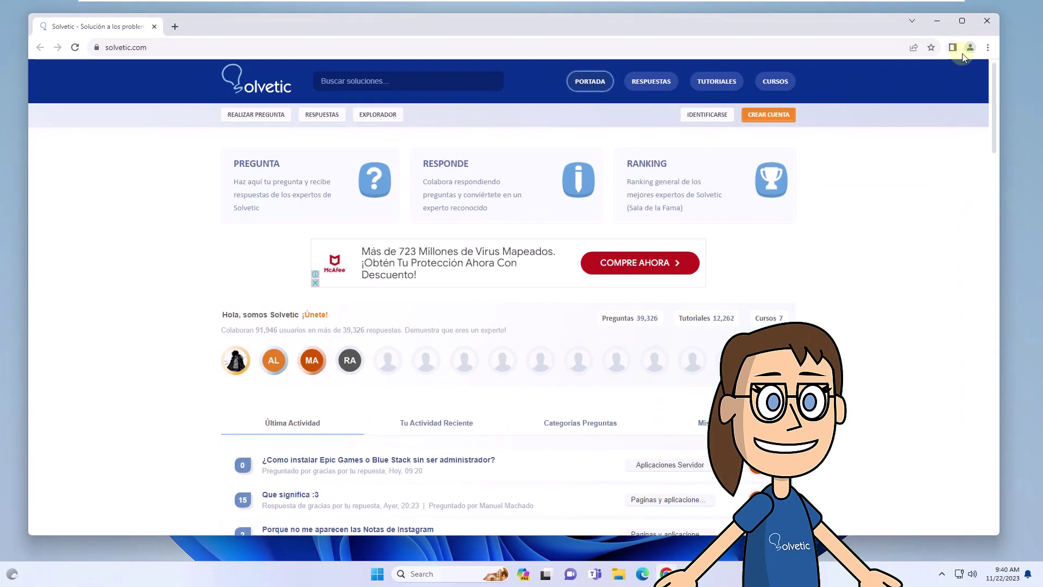
pyautogui.click(987, 47)
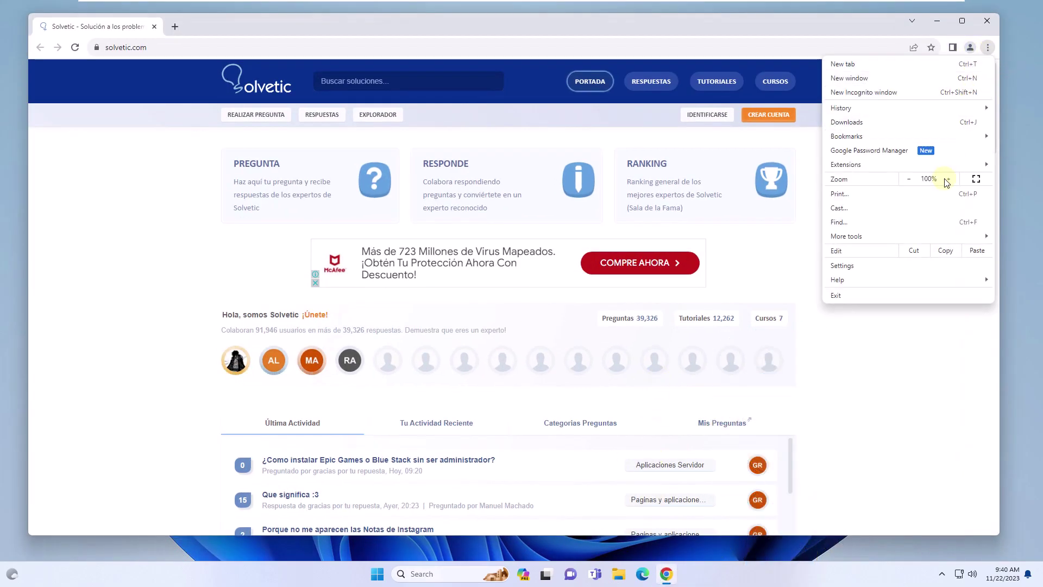
pyautogui.click(921, 264)
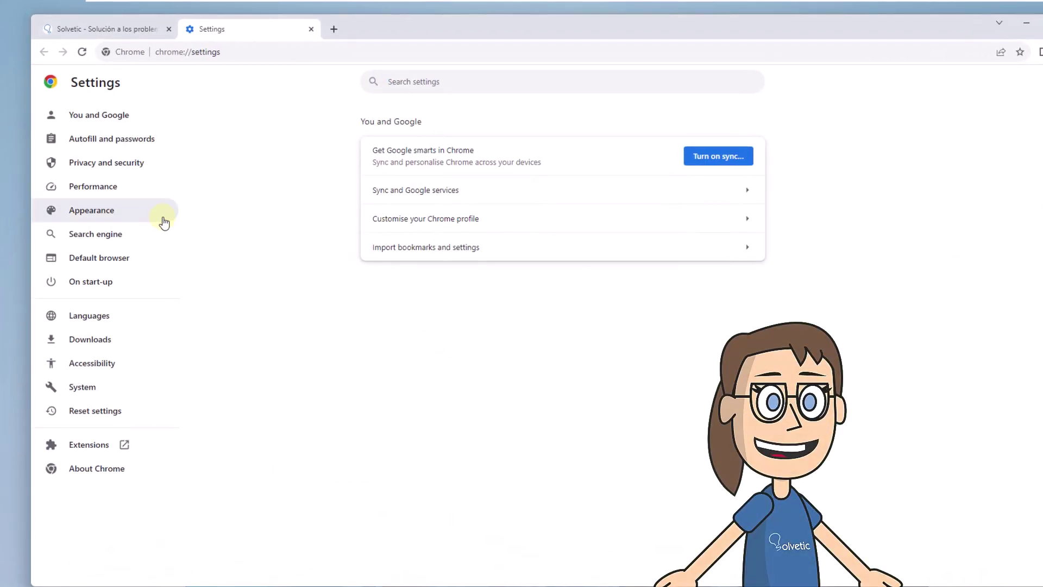
pyautogui.click(141, 169)
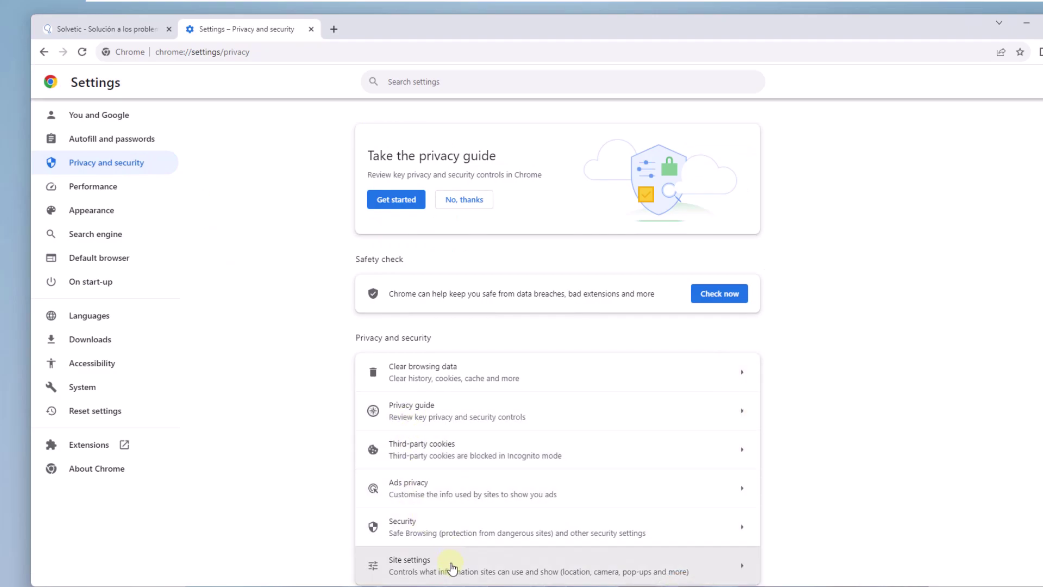
pyautogui.click(452, 568)
# - In Notifications site settings, copy the mcafee.com address and remove its allowed entry
pyautogui.scroll(-2, 589, 431)
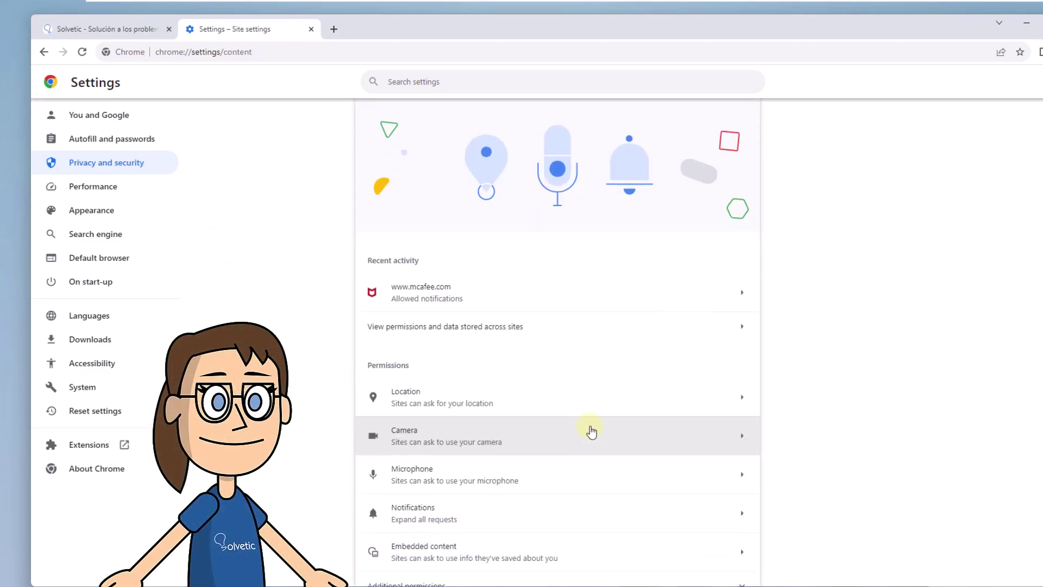
pyautogui.click(577, 432)
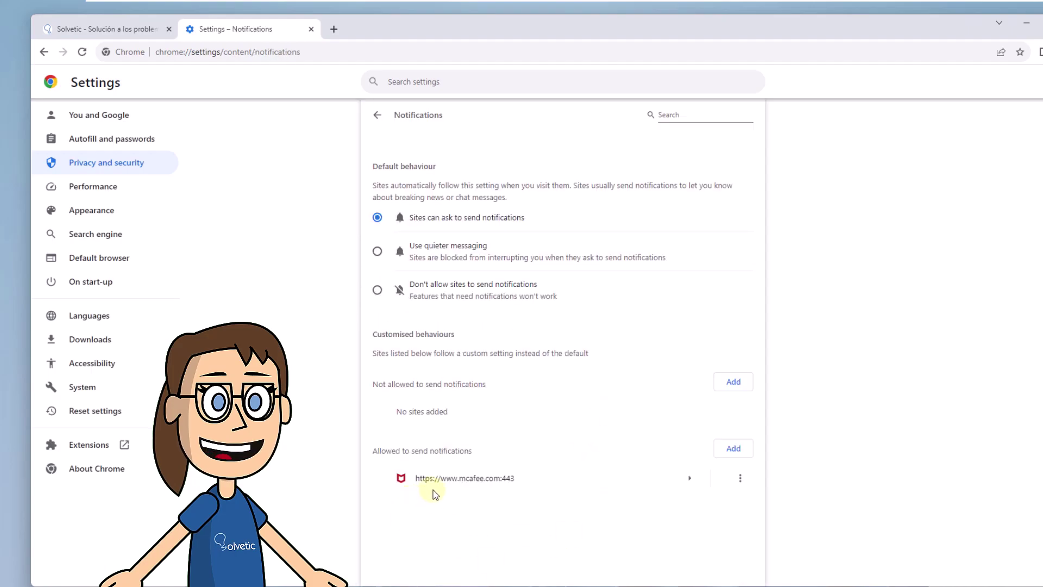
pyautogui.moveTo(415, 478); pyautogui.dragTo(515, 479)
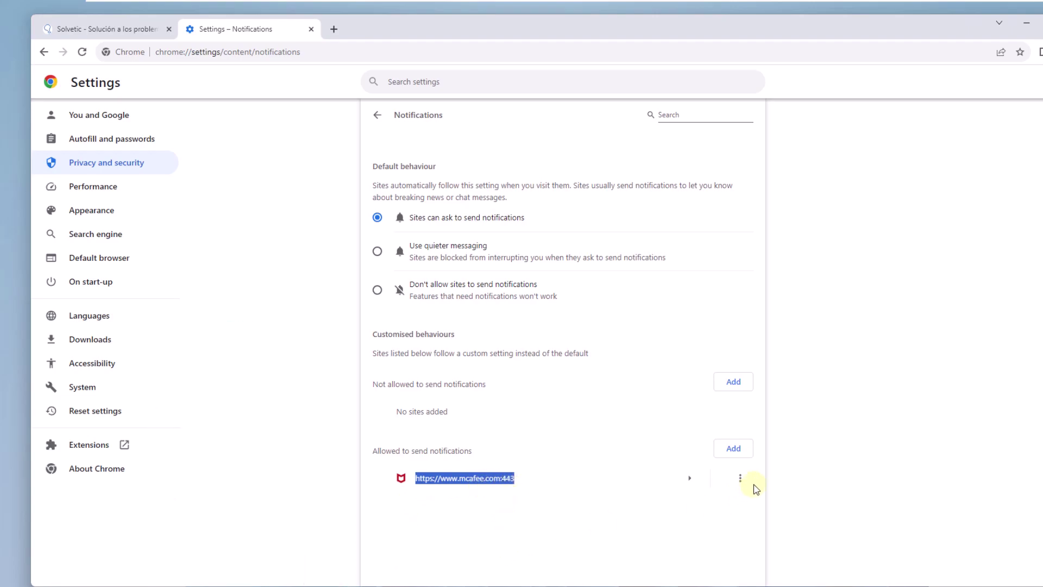
pyautogui.click(740, 479)
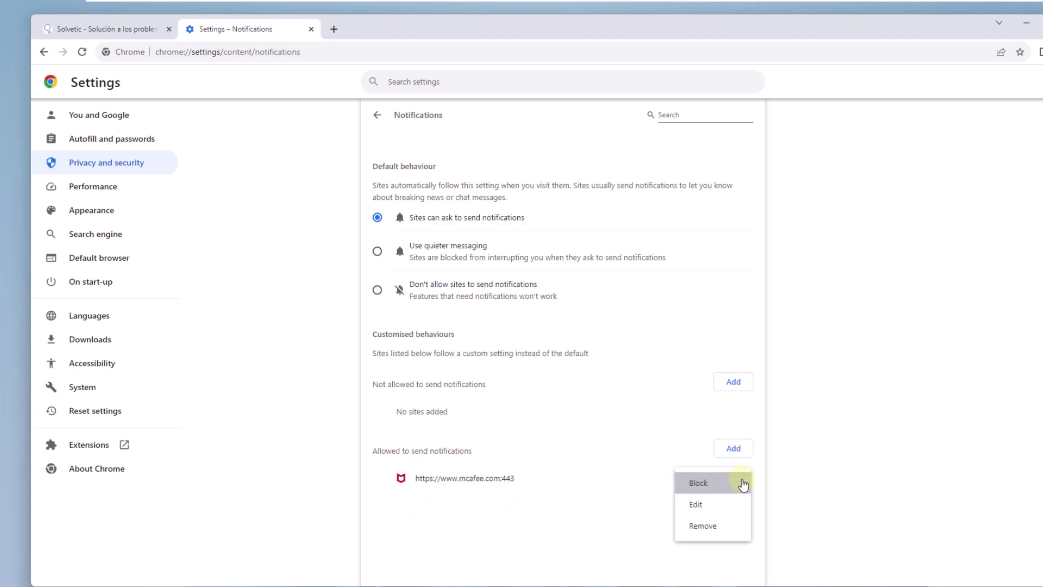
pyautogui.click(726, 529)
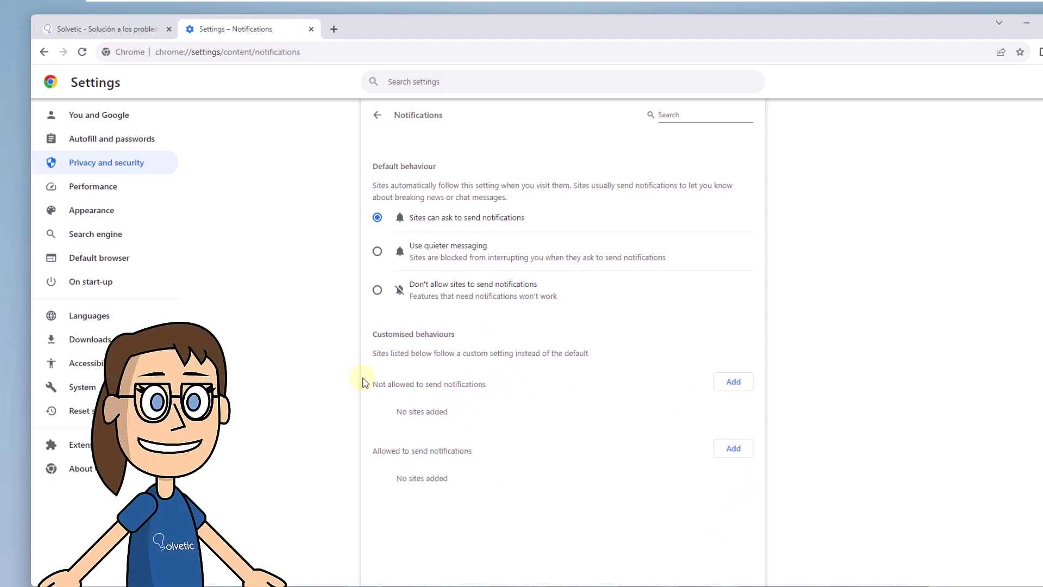
pyautogui.click(732, 384)
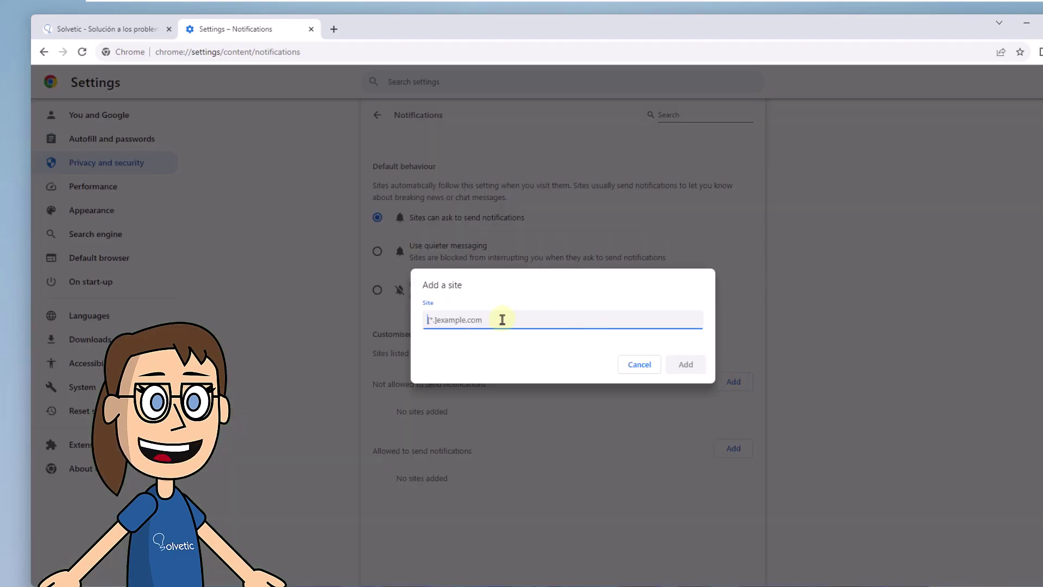
pyautogui.write('https://www.mcafee.com:443')
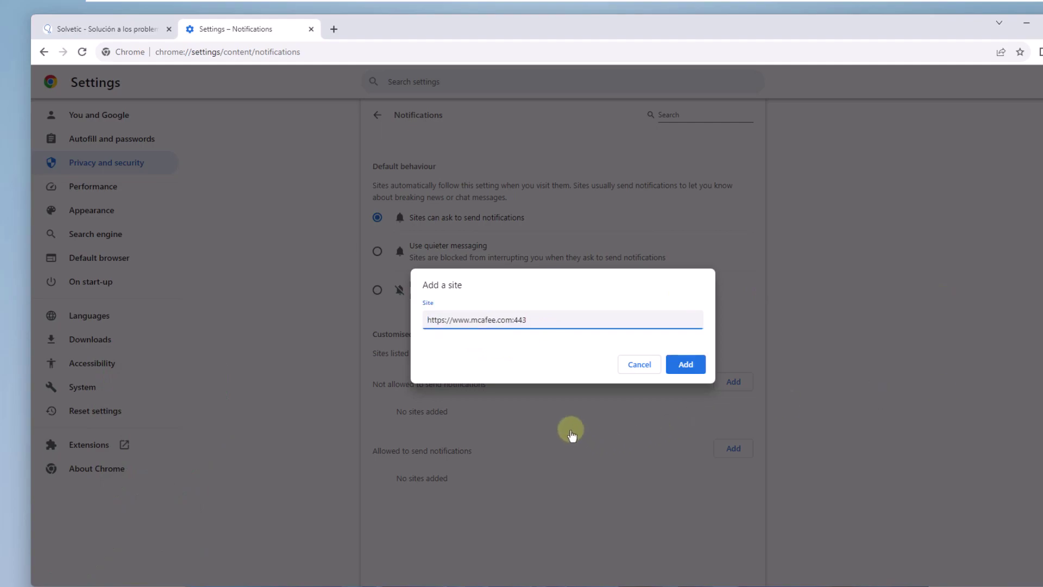
pyautogui.click(686, 365)
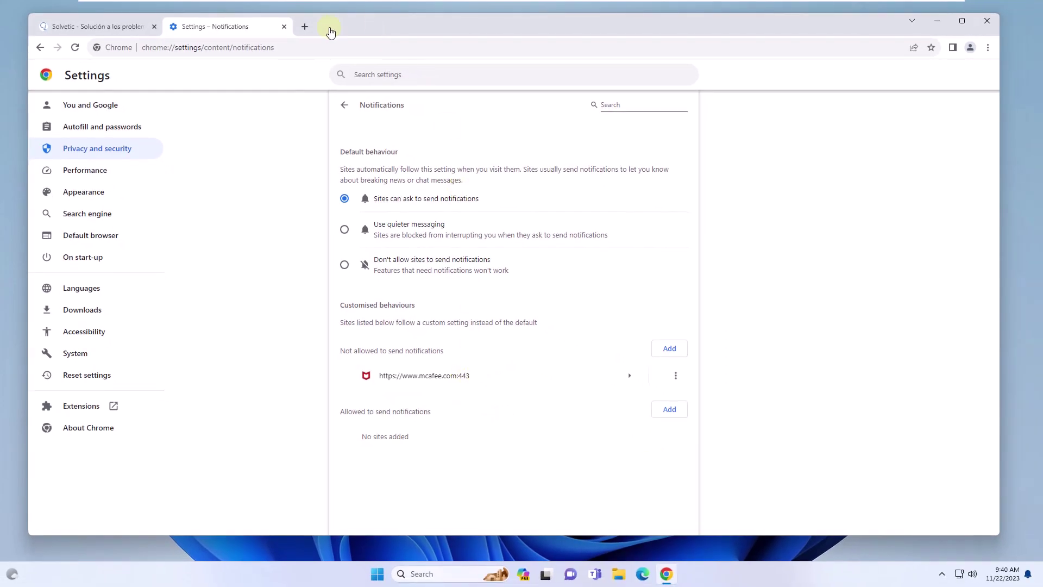
pyautogui.click(284, 26)
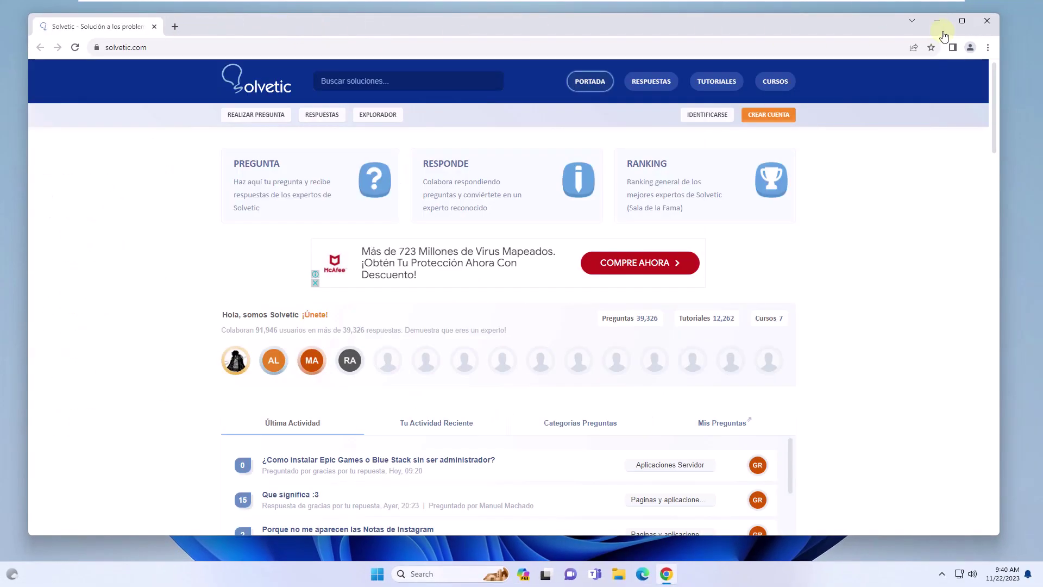
pyautogui.click(987, 22)
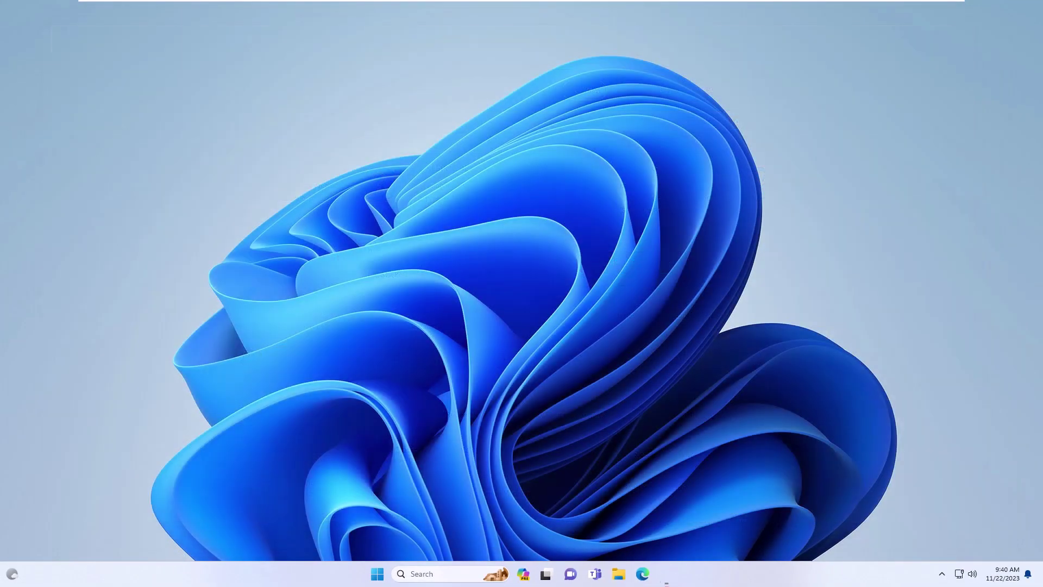
# - Search 'services' from the taskbar and open the Services app
pyautogui.click(452, 567)
pyautogui.write('er')
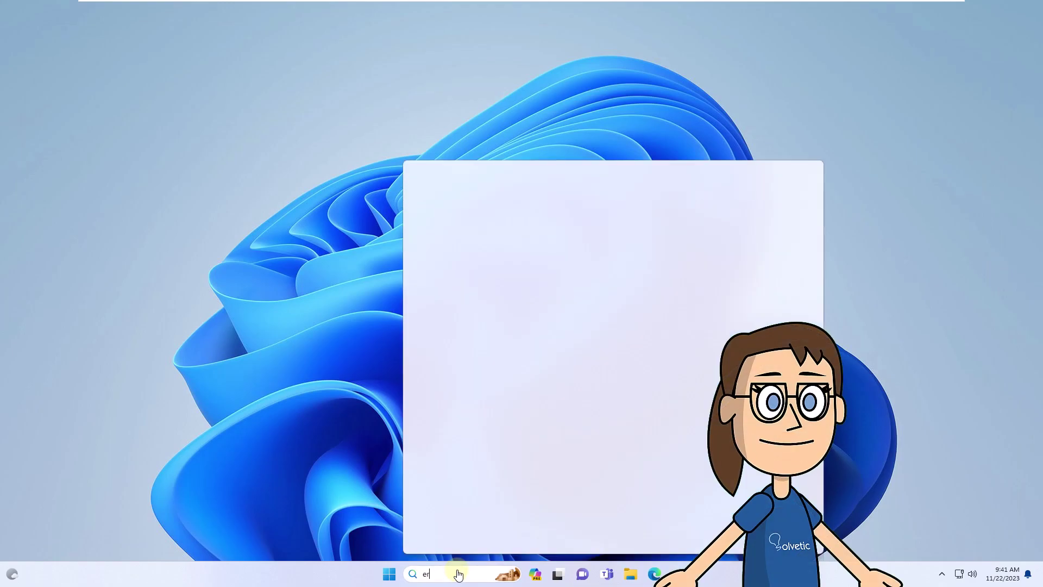
pyautogui.write('services')
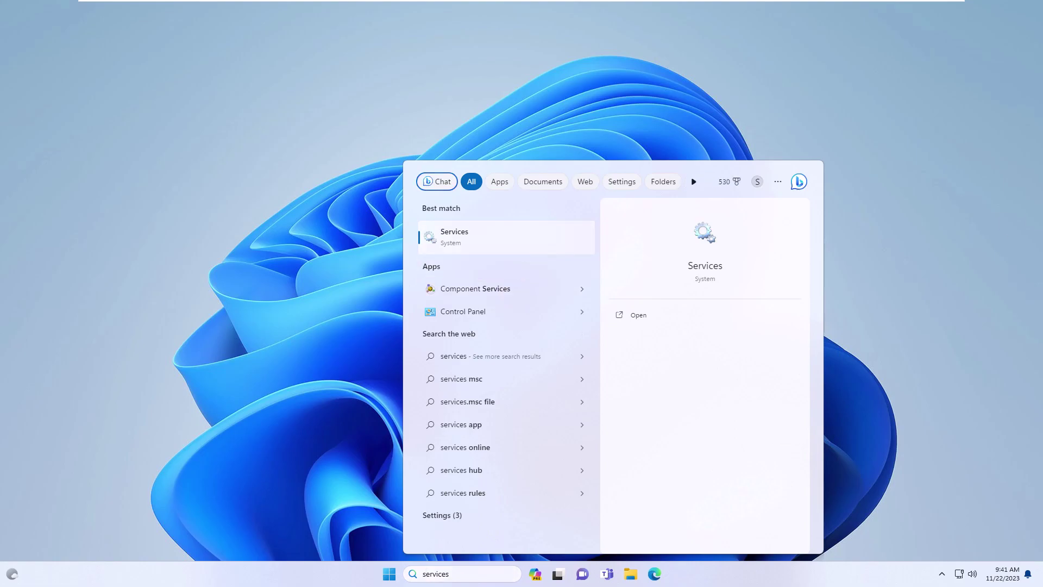
pyautogui.press('Return')
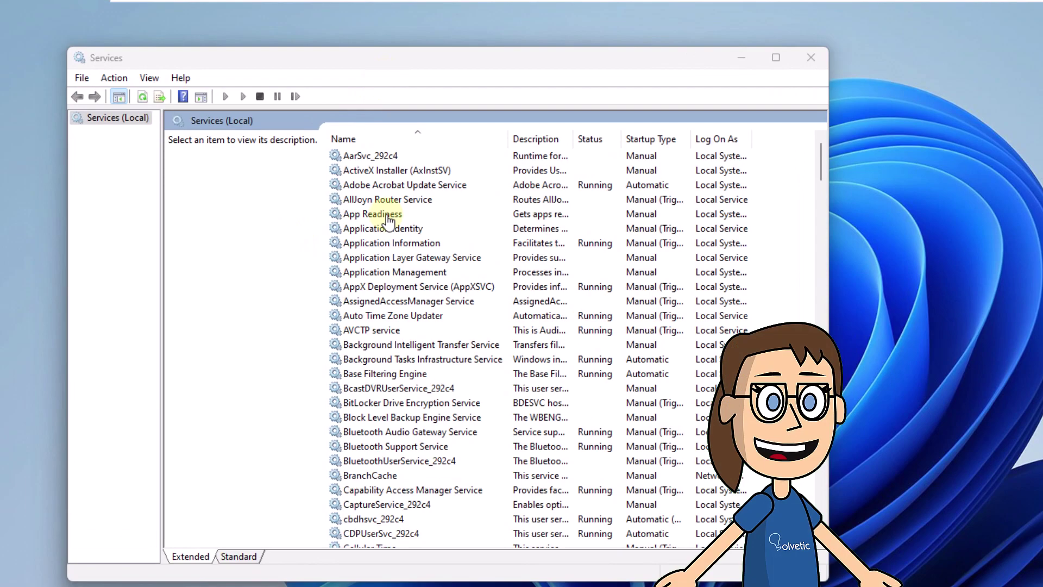
# - Find McAfee Activation Service in the list and open its properties
pyautogui.scroll(-5, 427, 366)
pyautogui.scroll(-4, 426, 374)
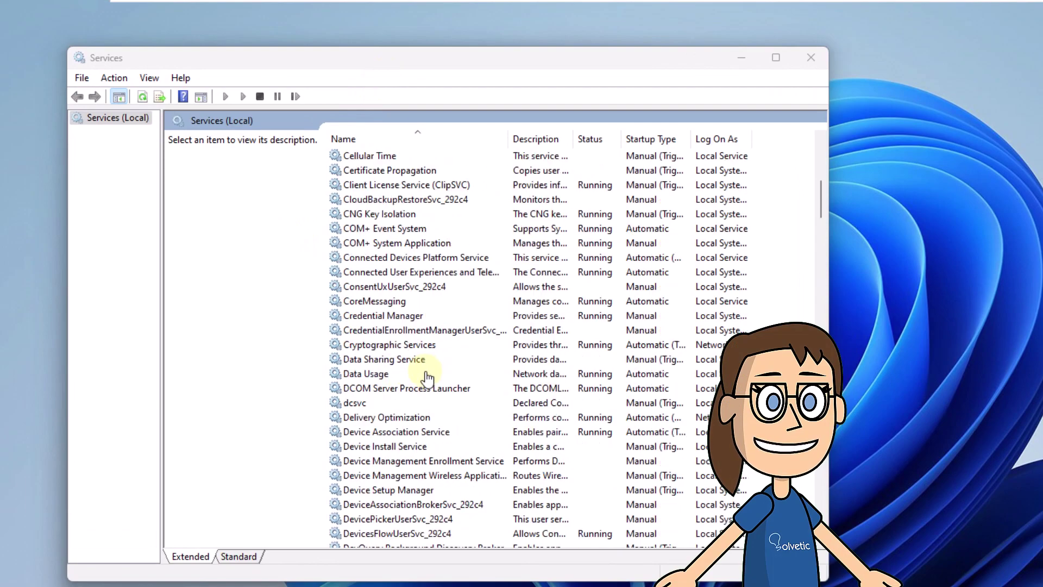
pyautogui.scroll(-11, 426, 375)
pyautogui.scroll(-7, 426, 375)
pyautogui.scroll(-2, 427, 375)
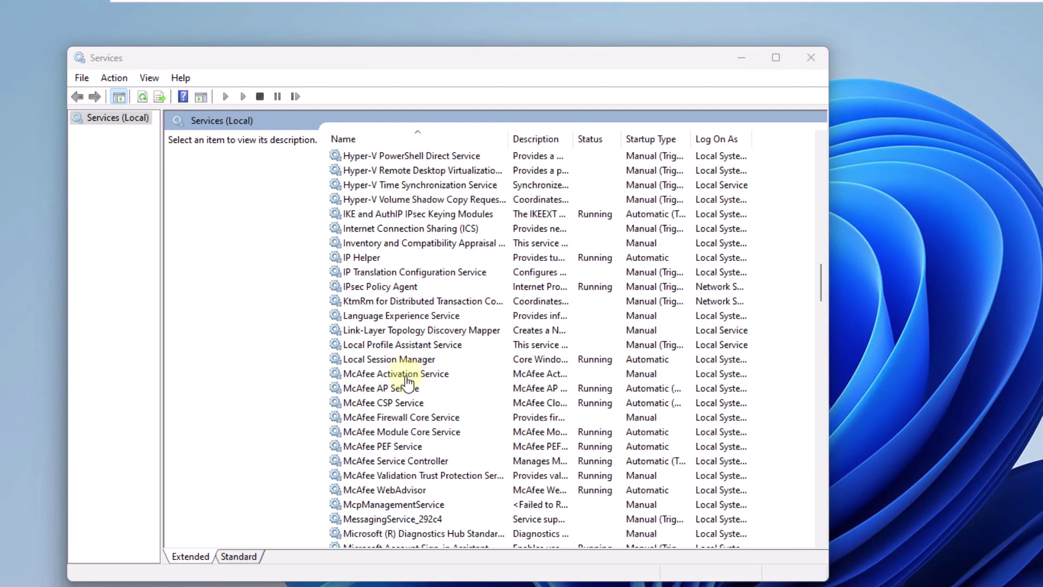
pyautogui.click(407, 376)
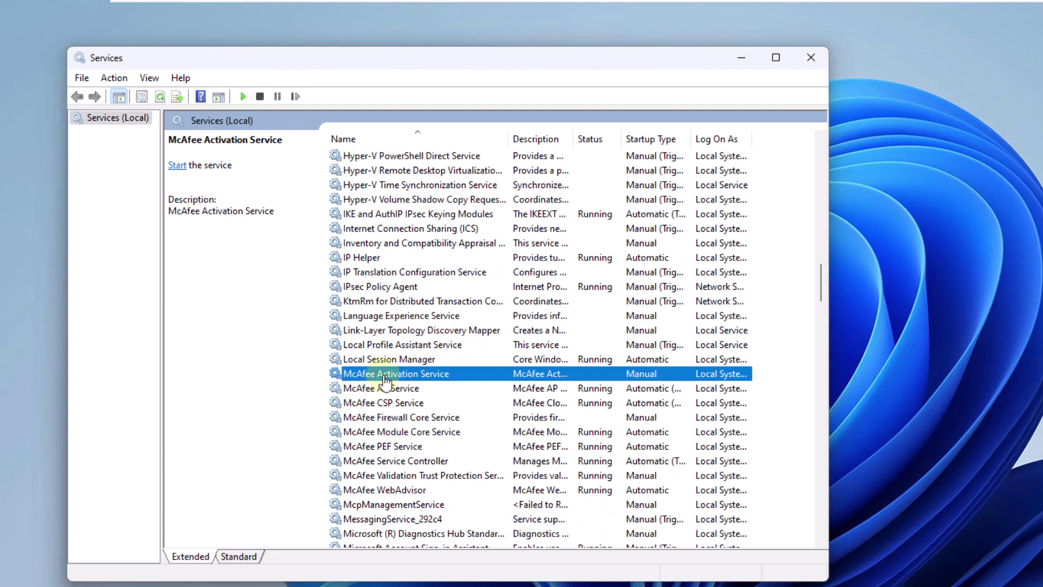
pyautogui.doubleClick(395, 376)
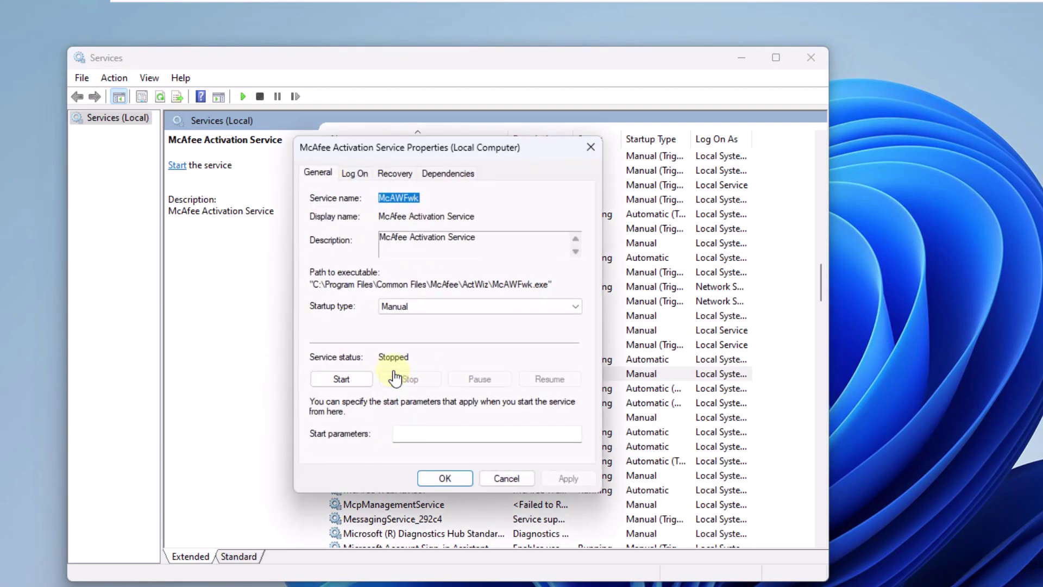
# - Set its startup type to Disabled, apply with OK, and close Services
pyautogui.click(459, 308)
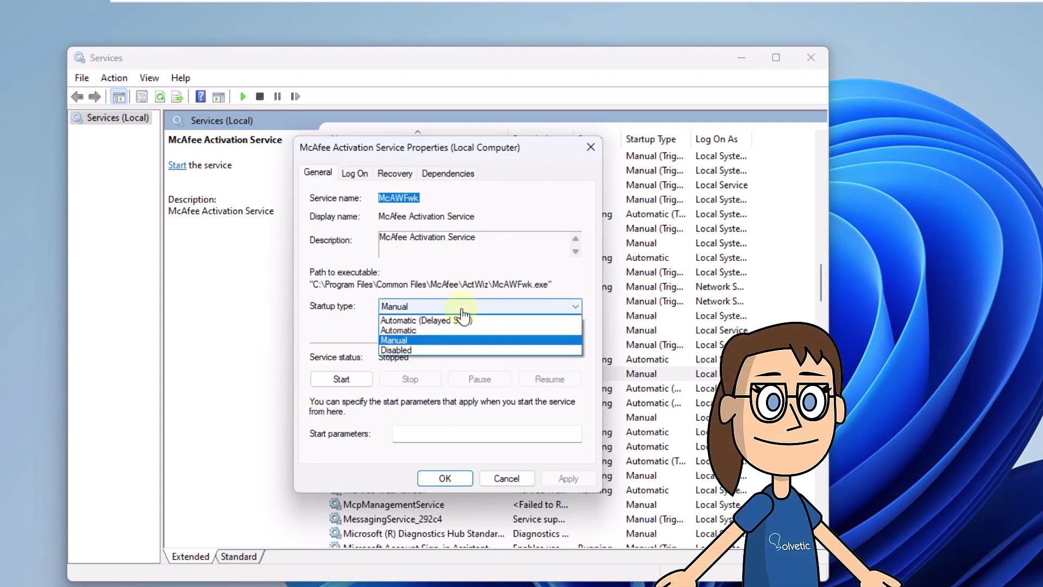
pyautogui.click(470, 350)
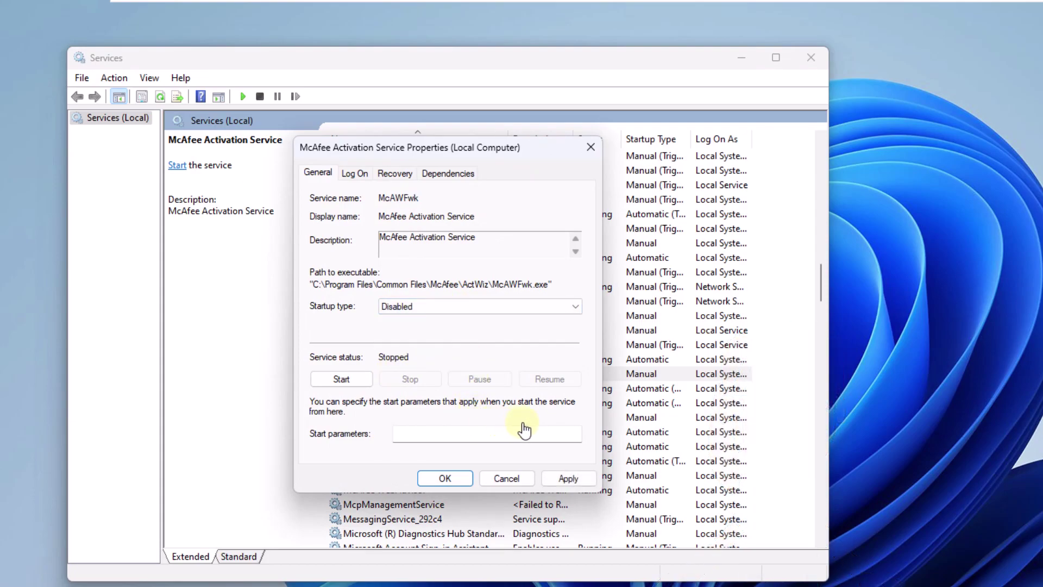
pyautogui.click(582, 479)
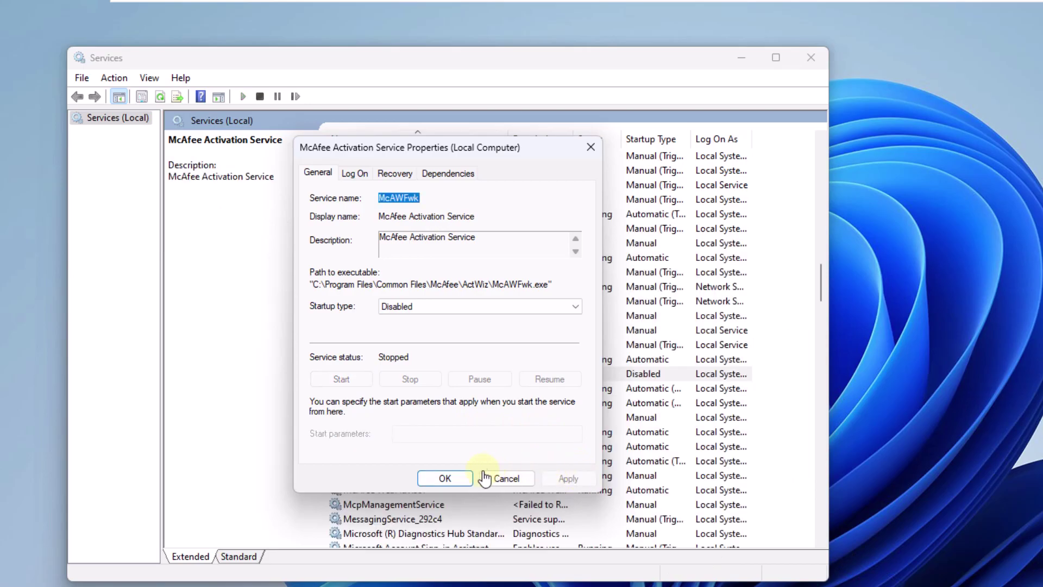
pyautogui.click(448, 479)
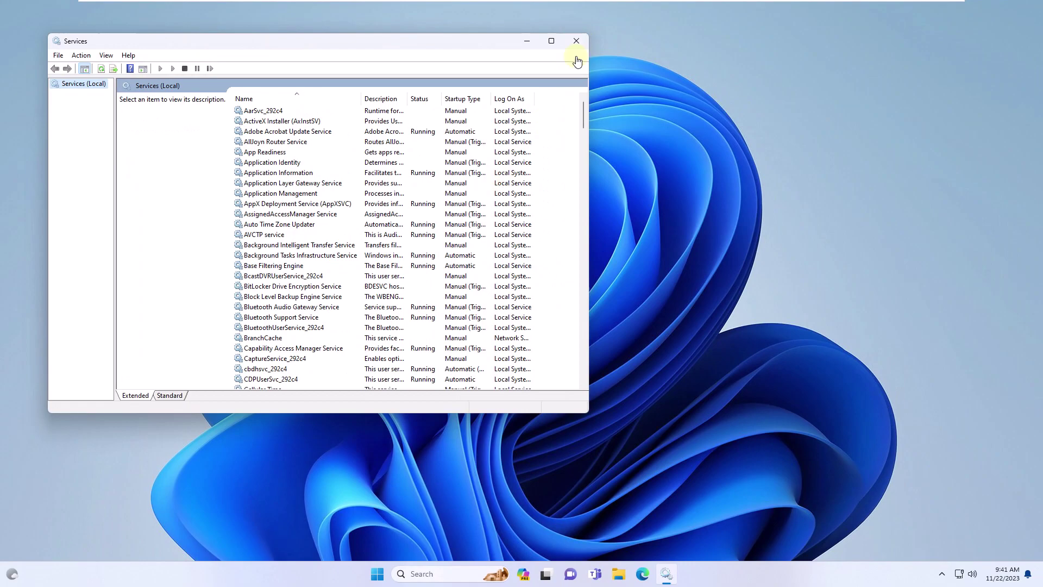
pyautogui.click(576, 41)
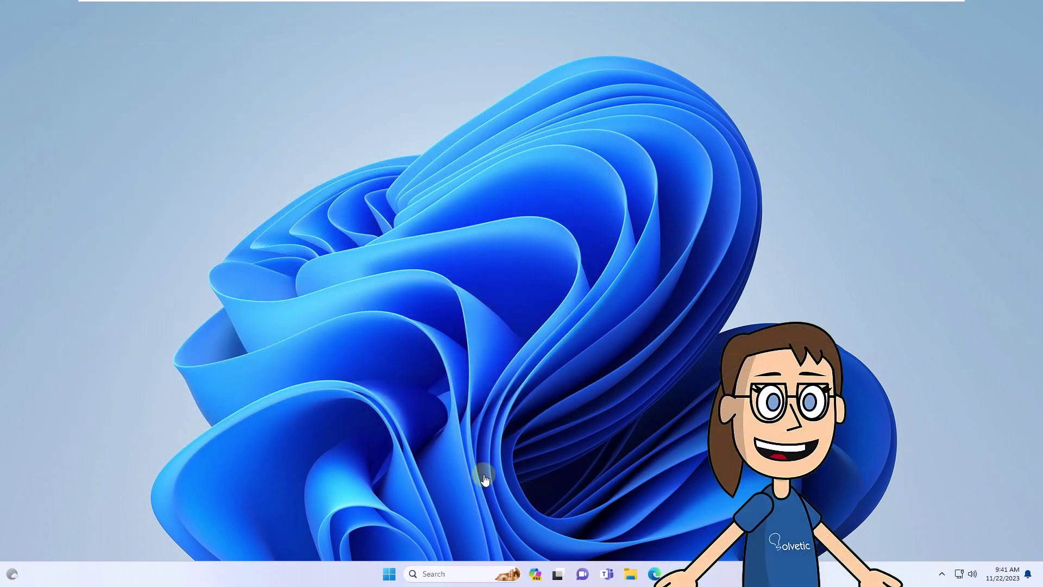
# - Go to Settings > Apps > Installed apps and choose Uninstall for McAfee Total Protection
pyautogui.click(389, 574)
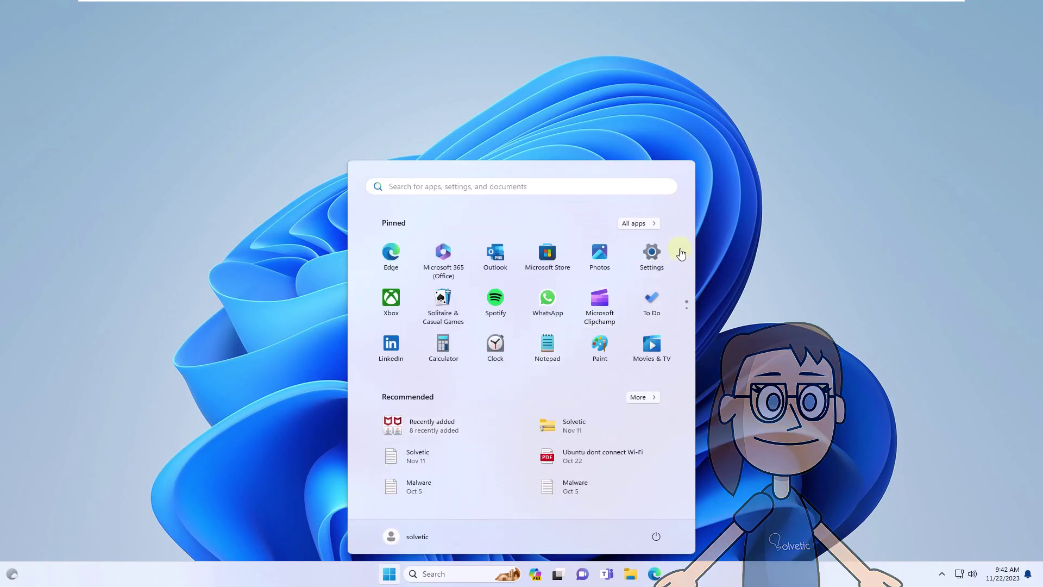
pyautogui.click(649, 263)
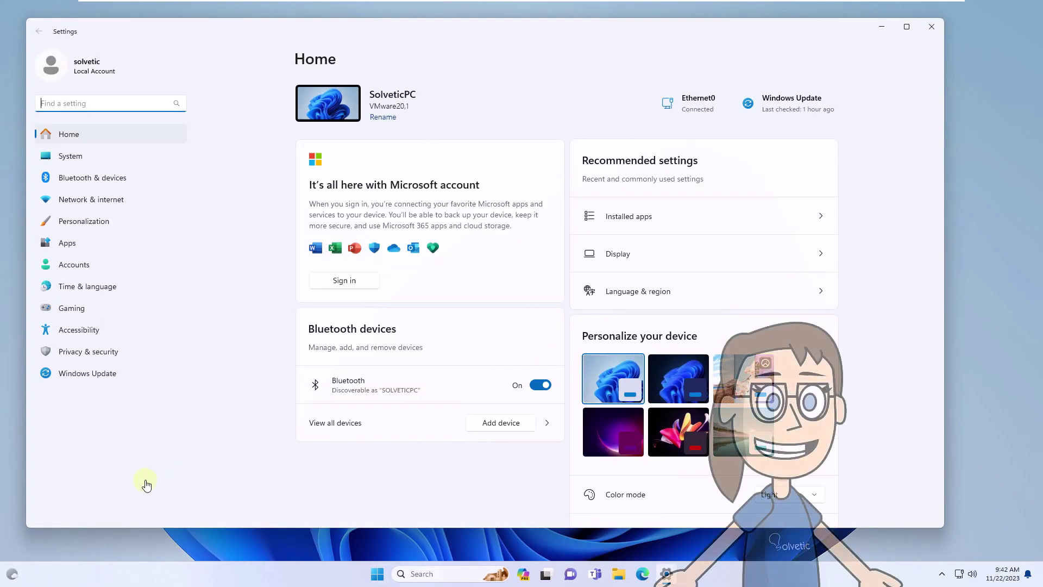
pyautogui.click(138, 246)
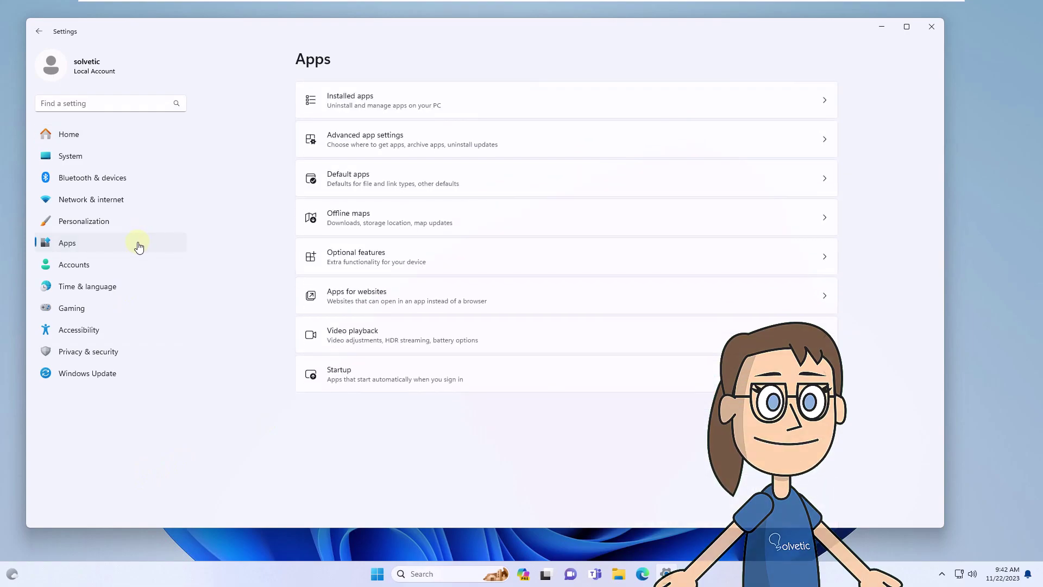
pyautogui.click(560, 110)
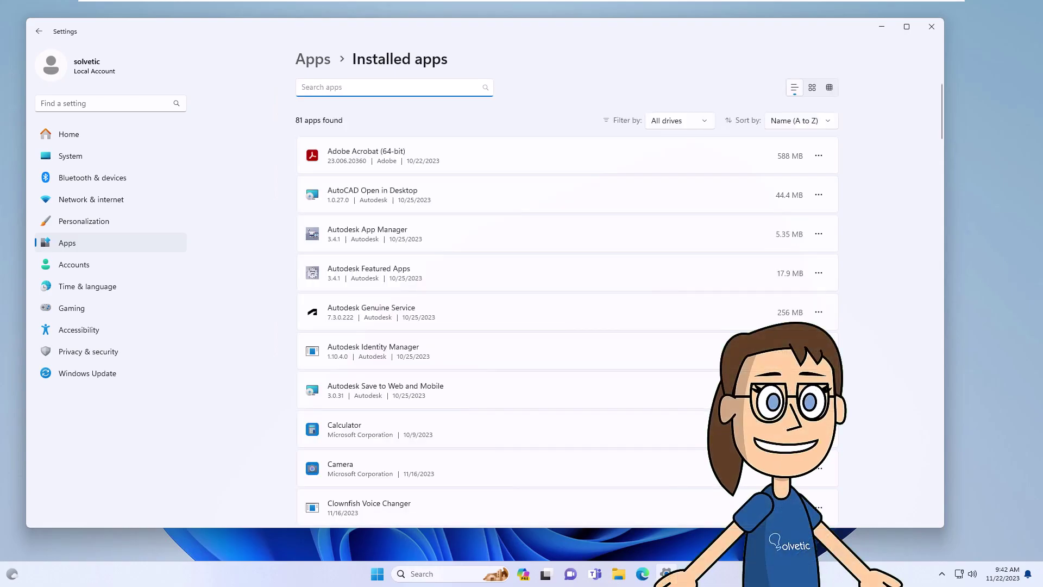
pyautogui.scroll(-10, 869, 333)
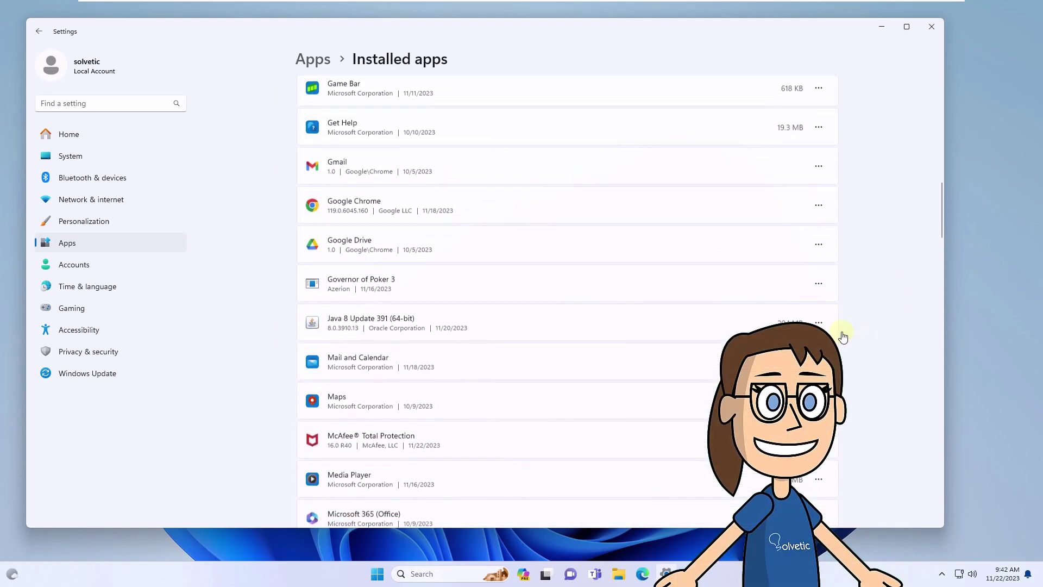
pyautogui.scroll(-3, 842, 337)
pyautogui.scroll(-1, 799, 310)
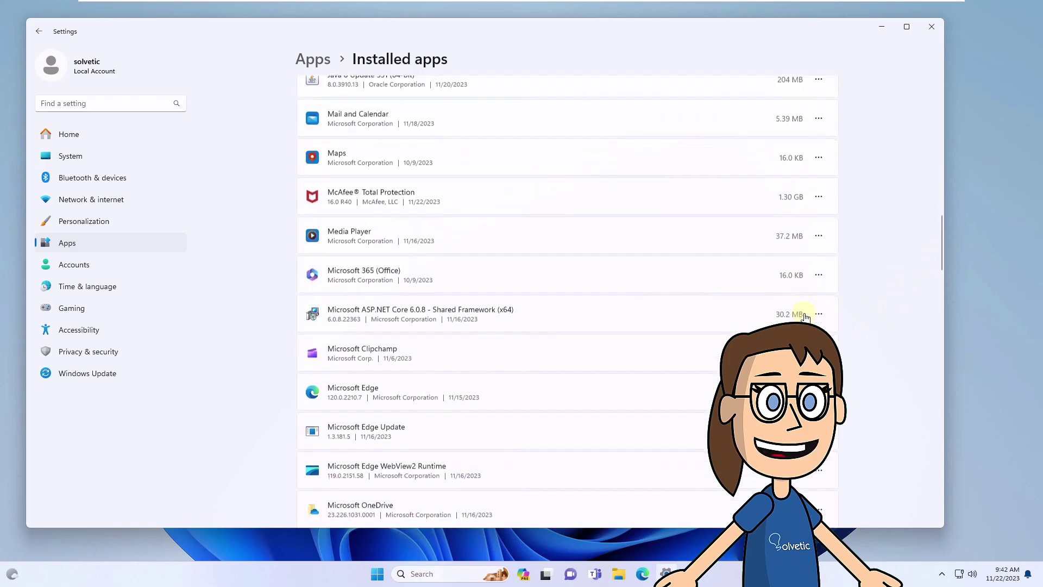
pyautogui.click(822, 200)
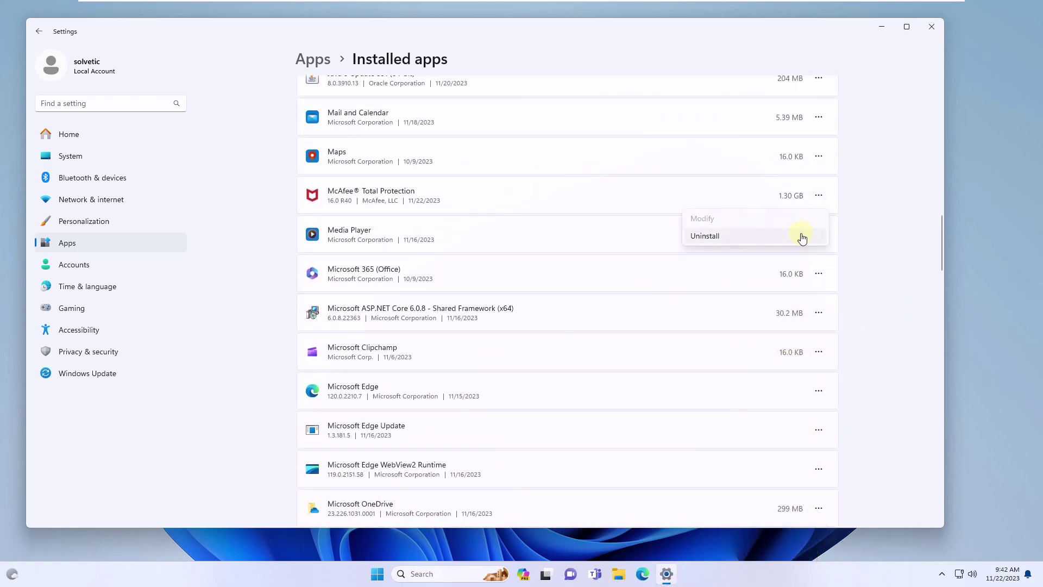
pyautogui.click(802, 236)
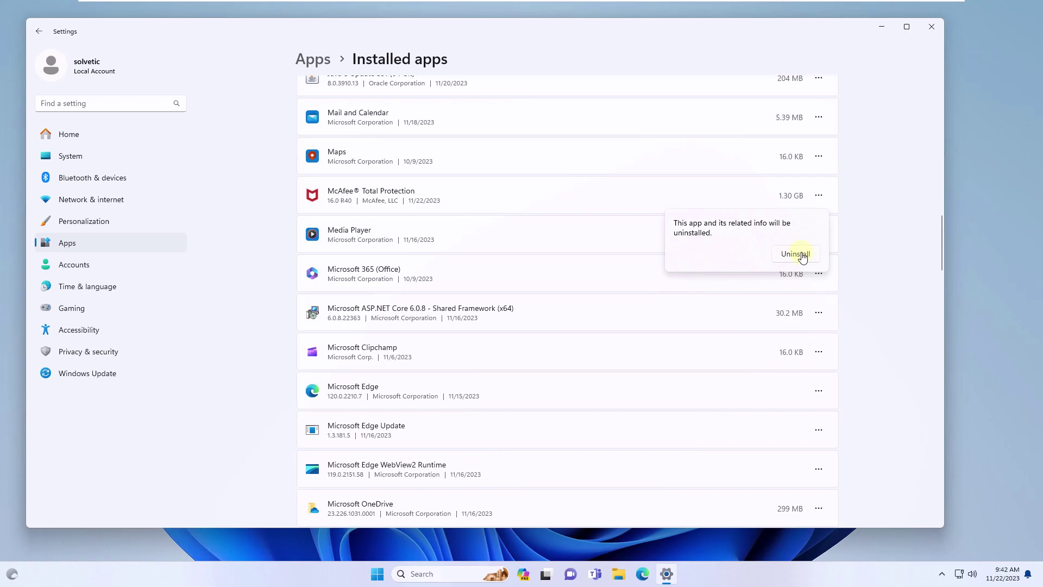
# - Confirm uninstall, allow UAC, tick McAfee Total Protection and remove it despite the active subscription
pyautogui.click(802, 254)
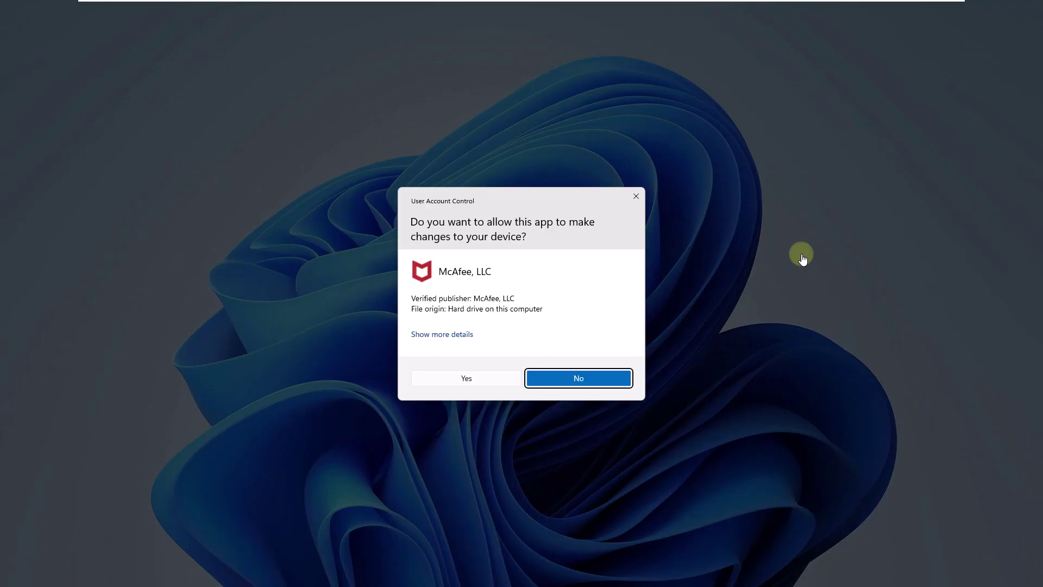
pyautogui.click(473, 378)
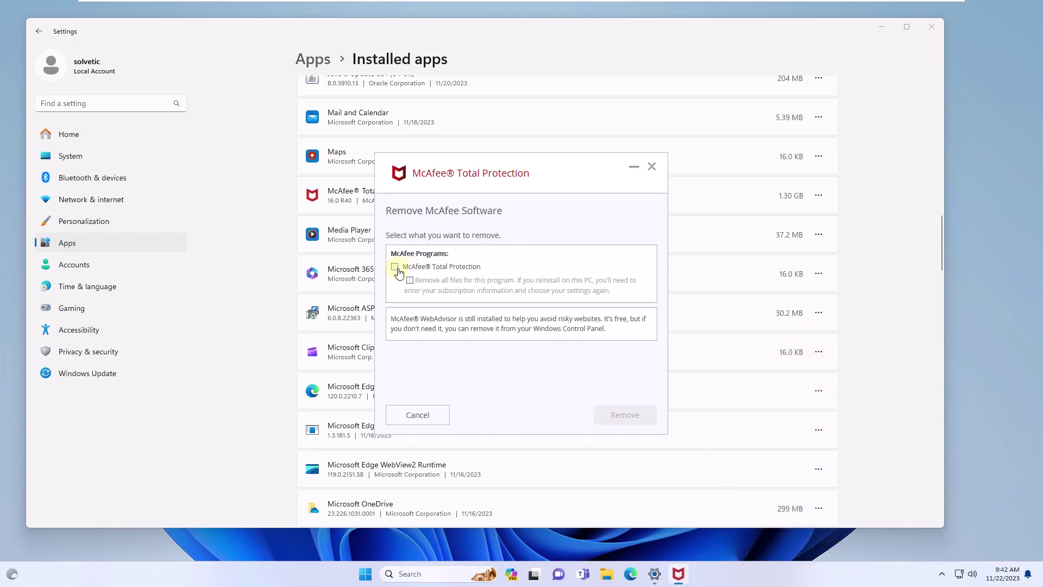
pyautogui.click(395, 267)
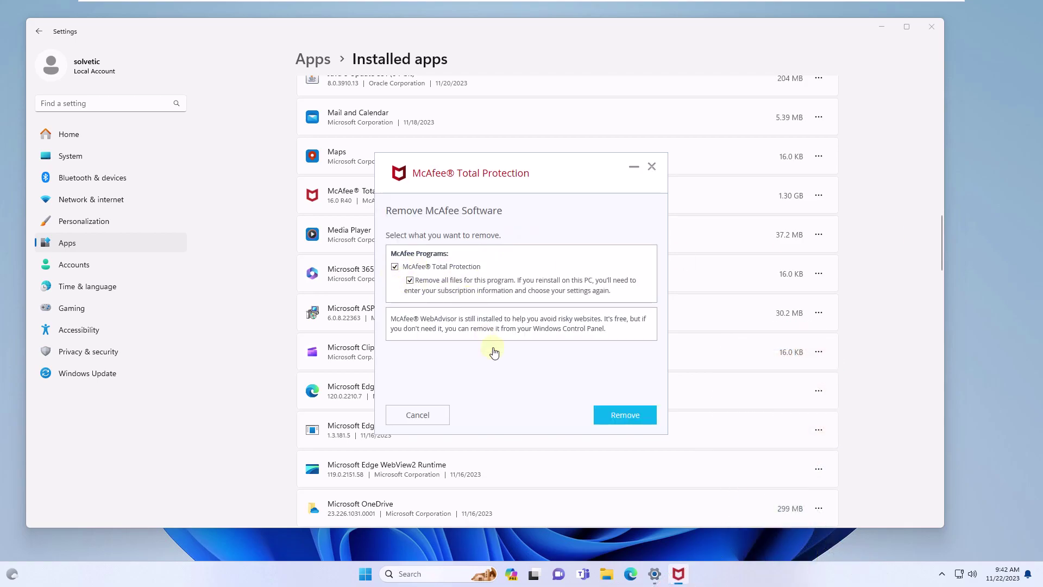
pyautogui.click(612, 419)
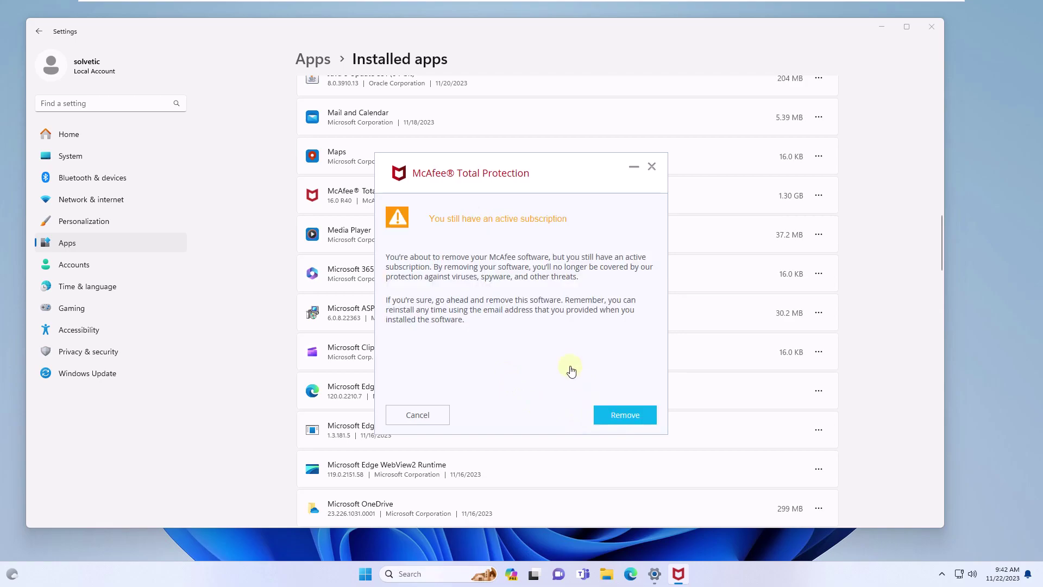
pyautogui.click(622, 416)
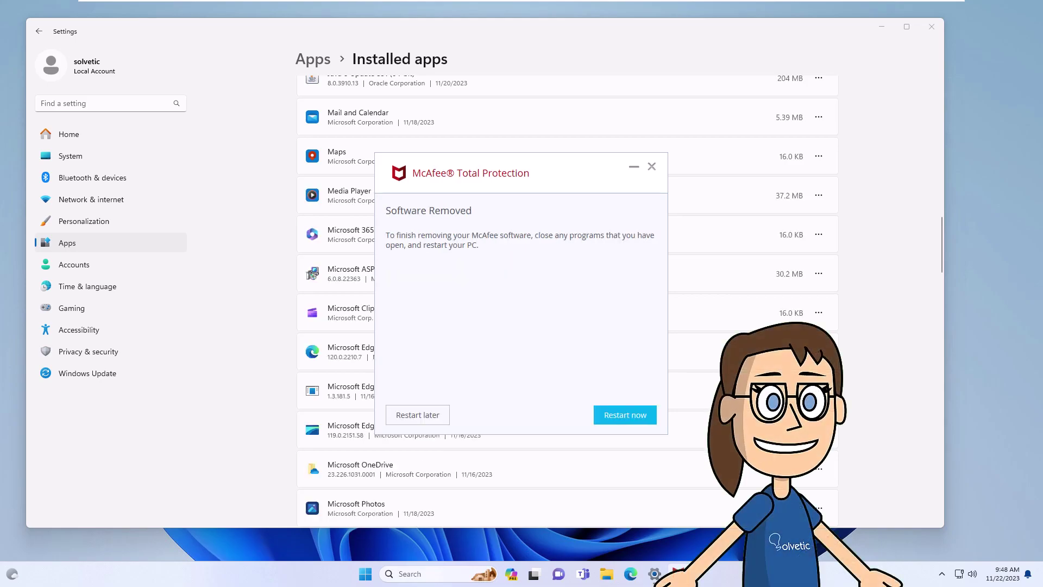
# - Restart Windows now to complete the McAfee uninstall, then sign in past the lock screen
pyautogui.click(617, 414)
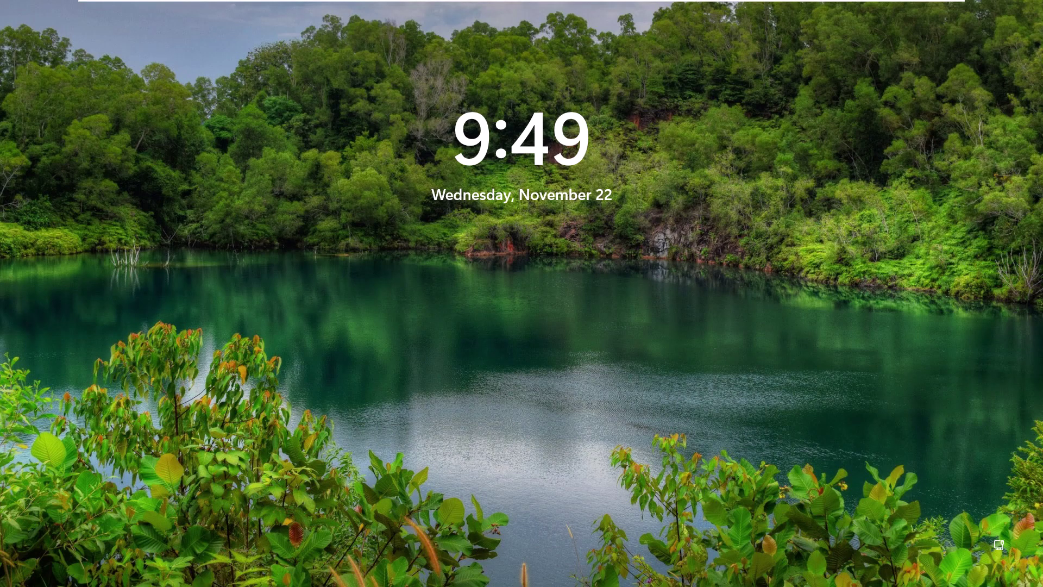
pyautogui.press('Return')
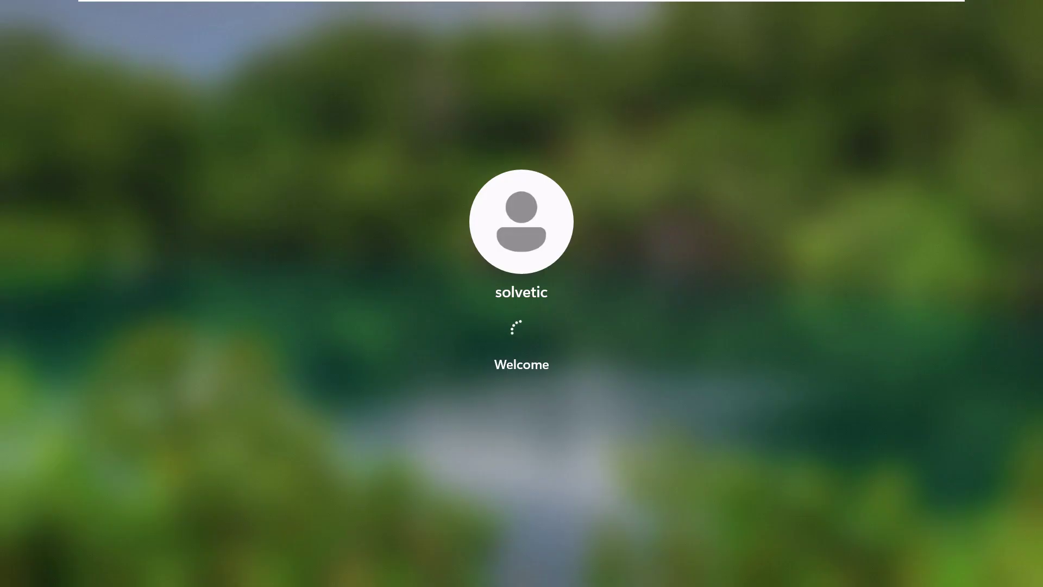